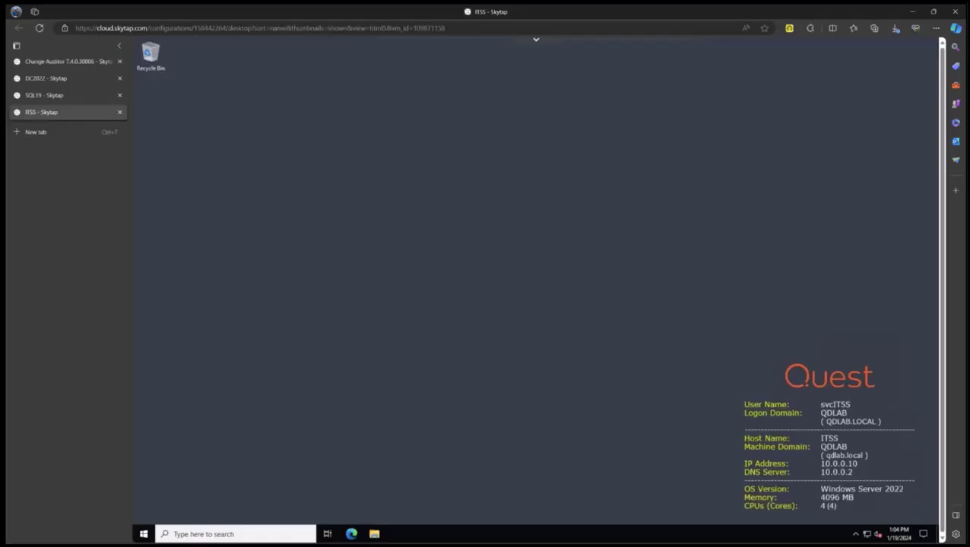
Switch to the DC2022 Skytap machine showing the Service Accounts OU.
left_click(42, 82)
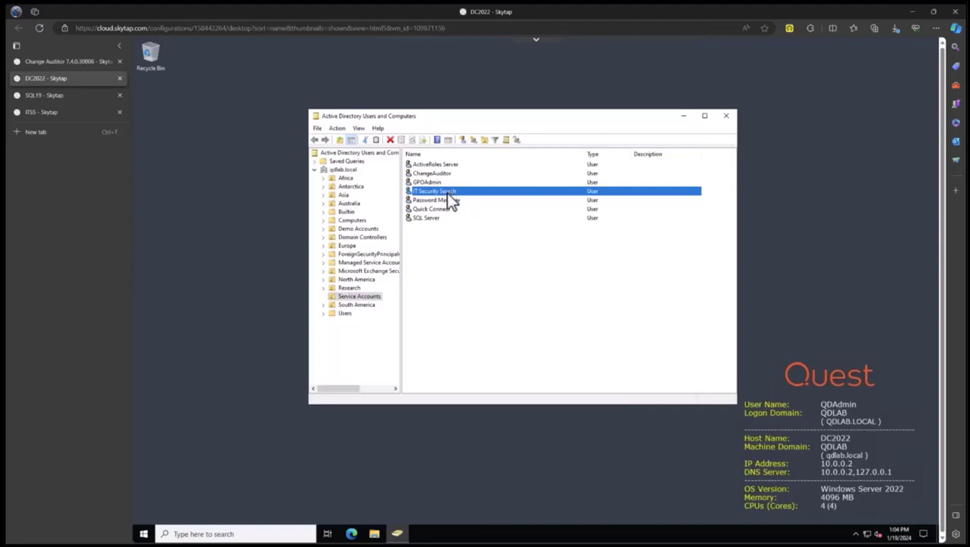
Check the IT Security Search account's logon name and Domain Users-only membership, closing without changes.
double_click(448, 200)
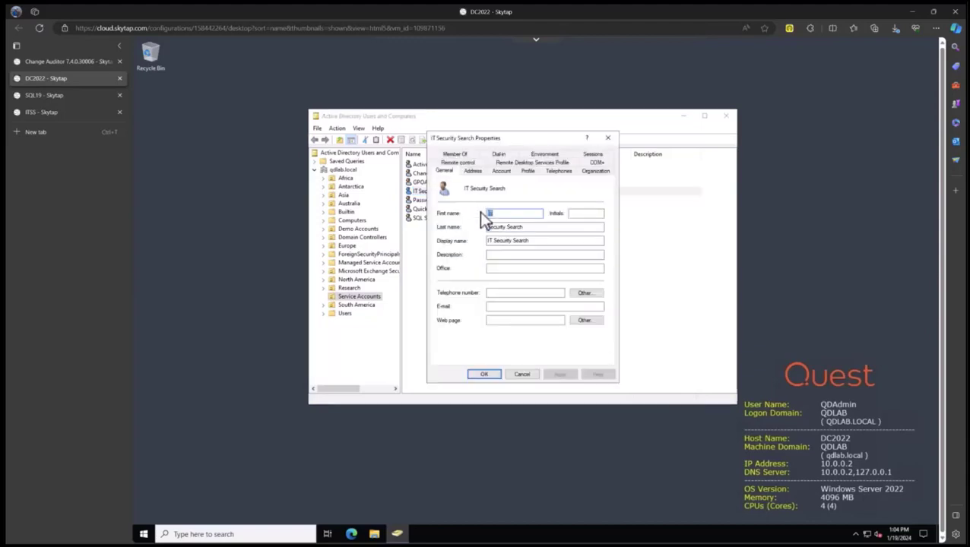
left_click(502, 171)
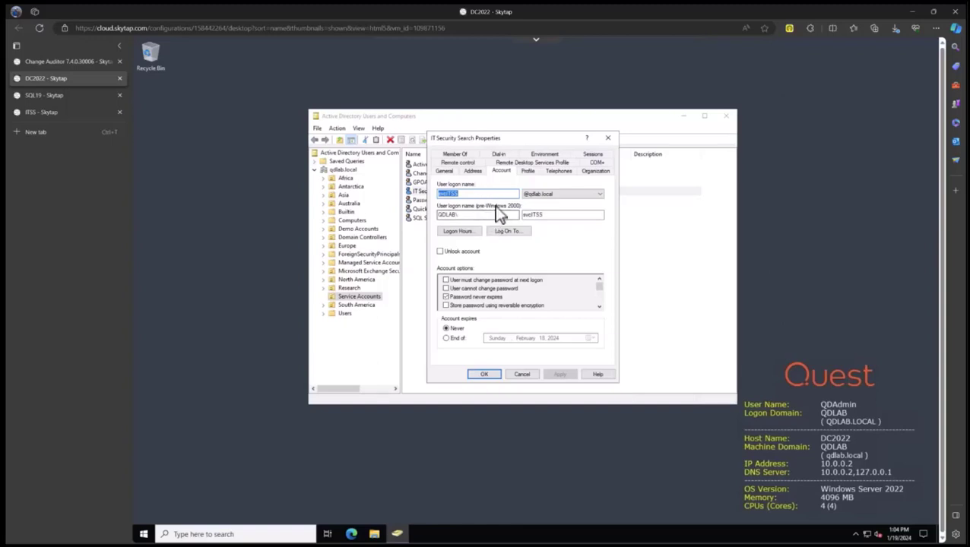
left_click(459, 156)
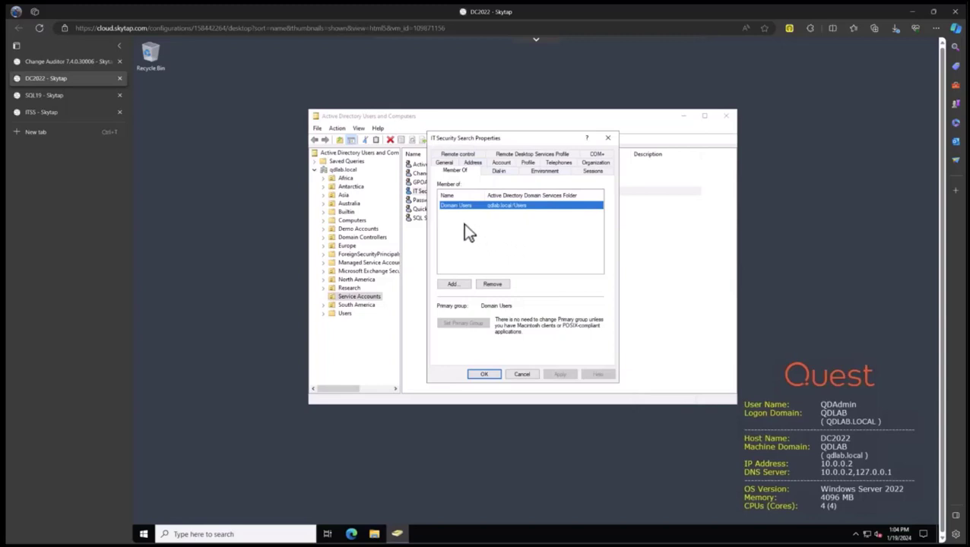
left_click(521, 377)
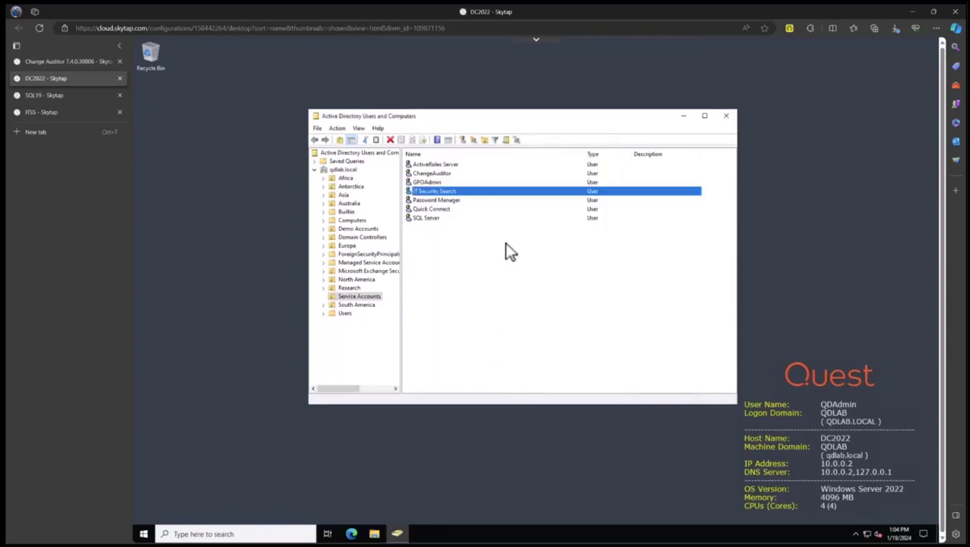
On SQL19, confirm the QDLAB\svcITSS login holds the dbcreator and public server roles.
left_click(55, 97)
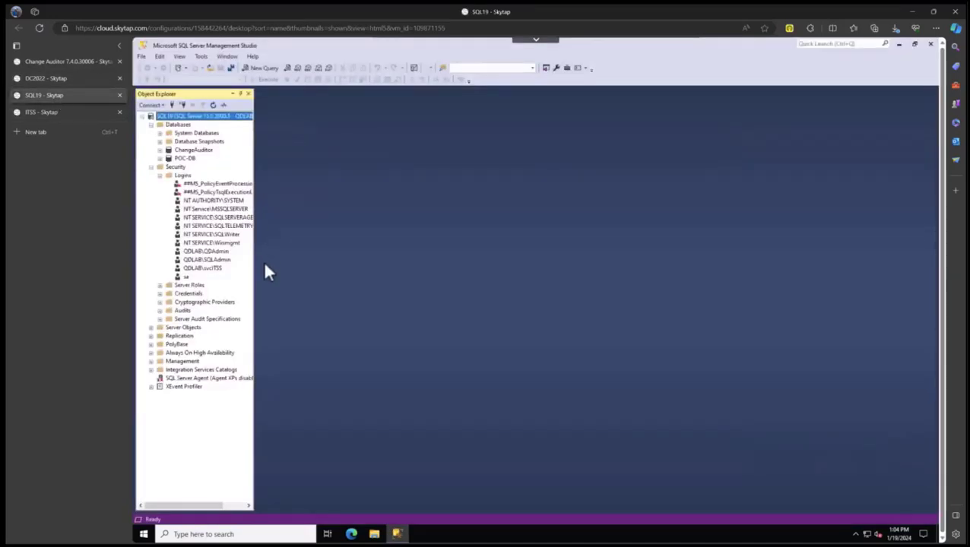
left_click(202, 270)
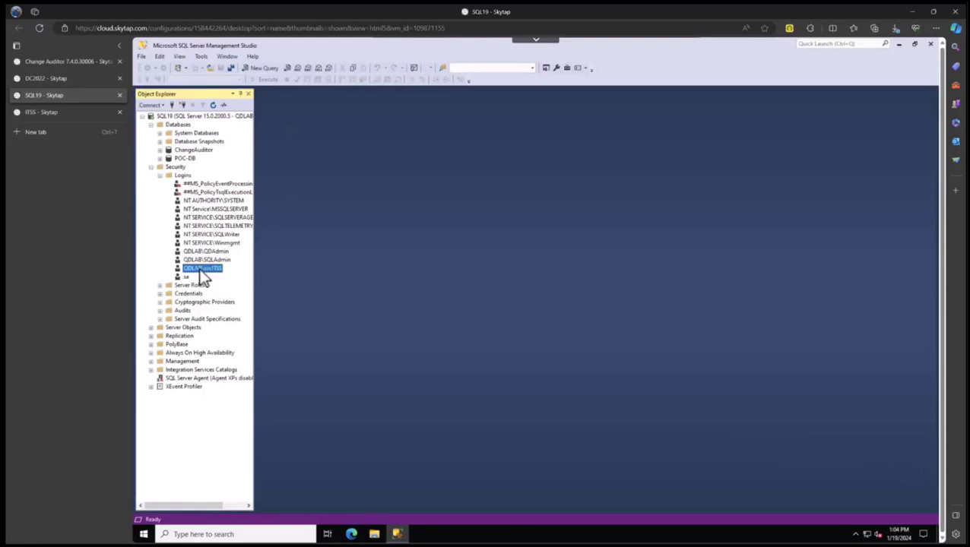
double_click(200, 272)
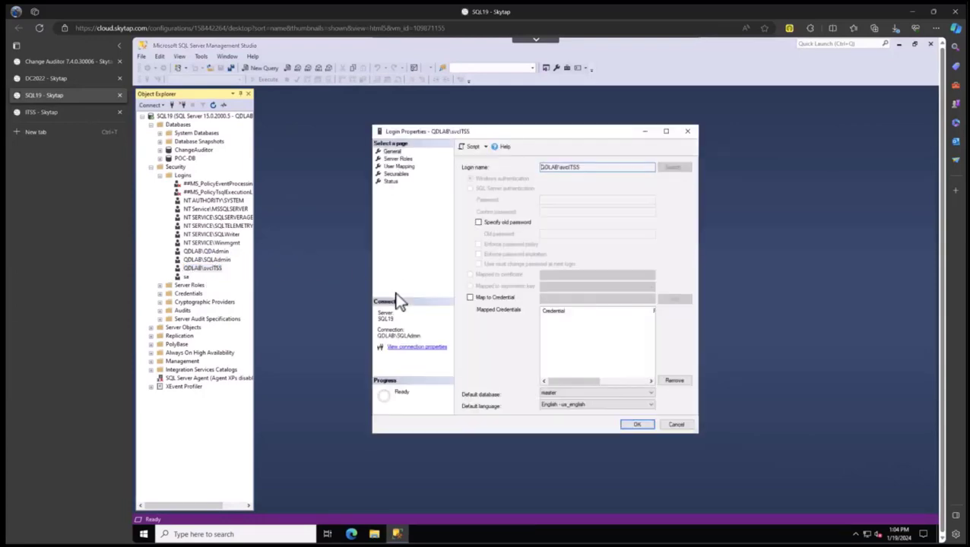
left_click(397, 159)
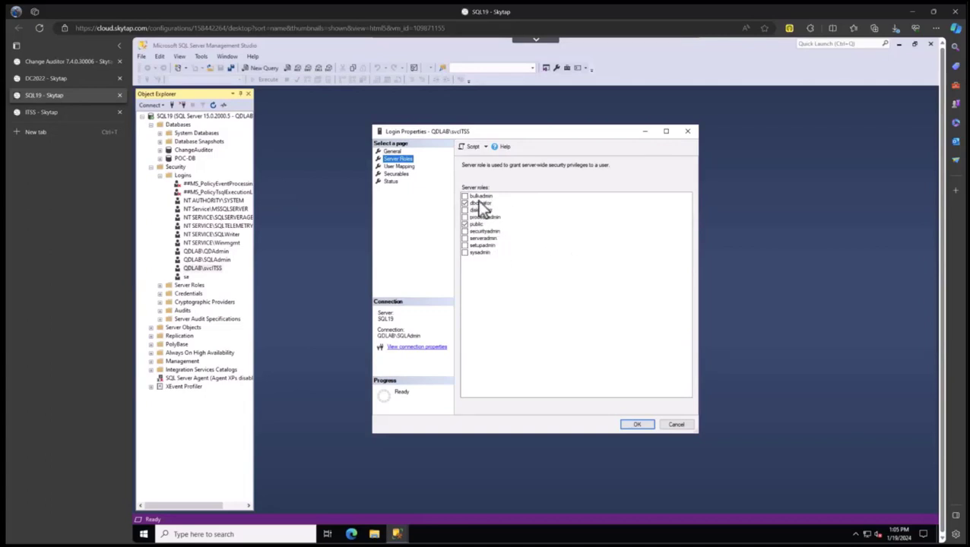
left_click(636, 425)
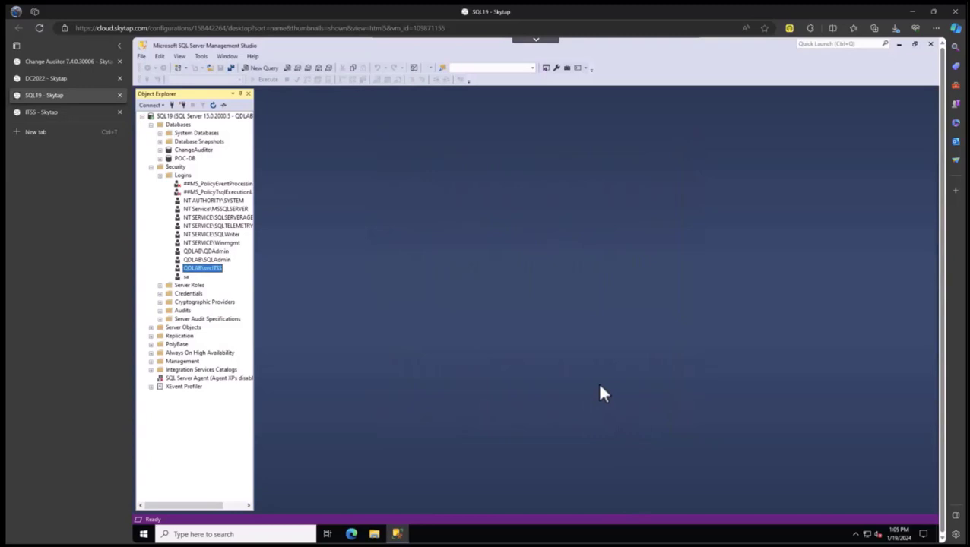
left_click(41, 111)
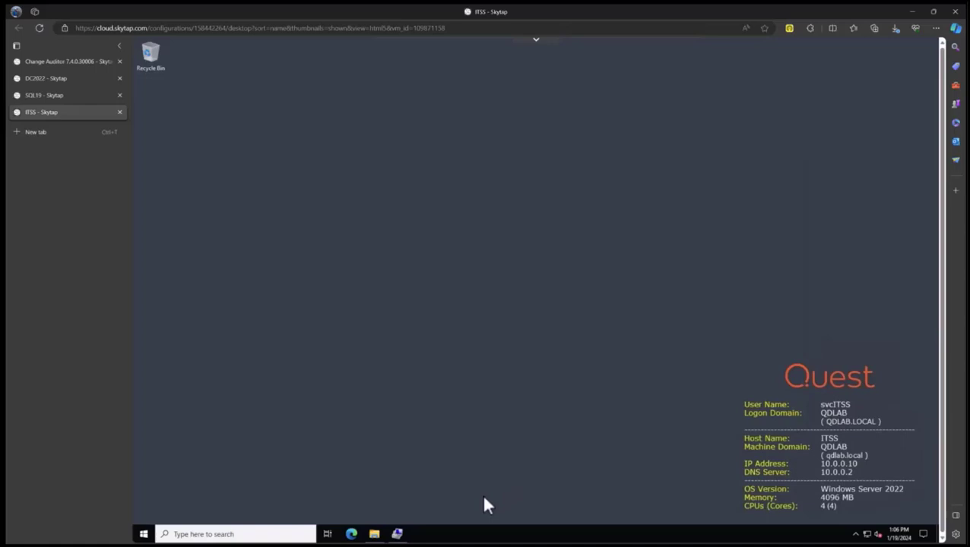
left_click(398, 534)
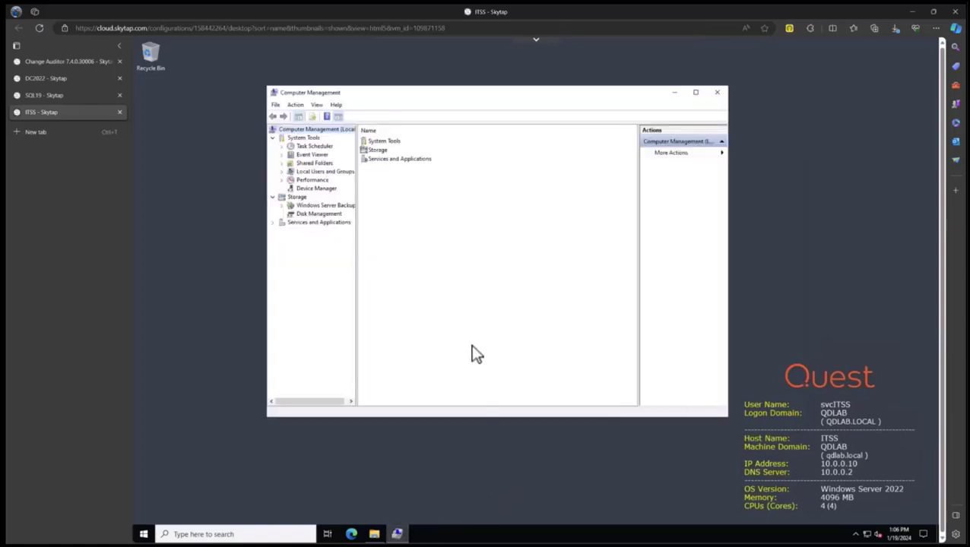
left_click(281, 172)
left_click(314, 188)
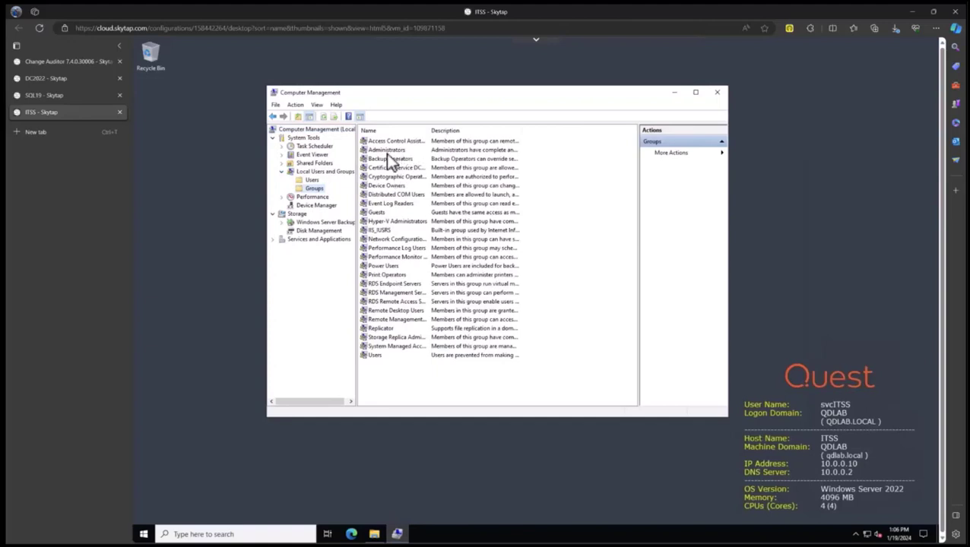
double_click(388, 152)
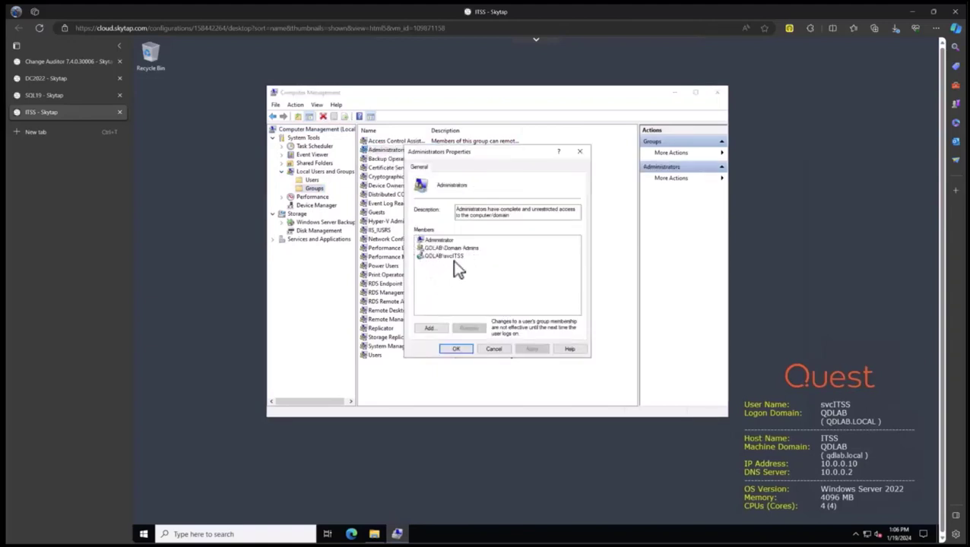
left_click(457, 353)
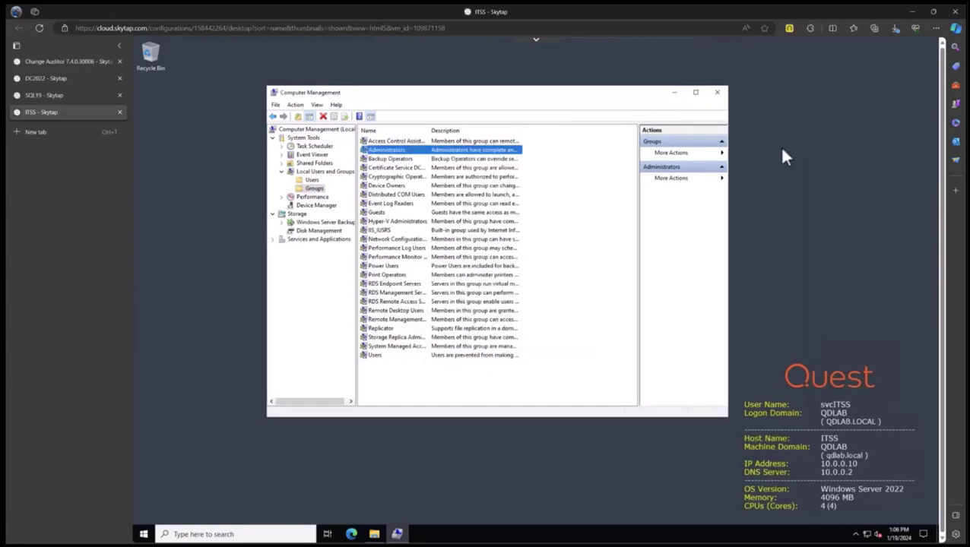
left_click(675, 93)
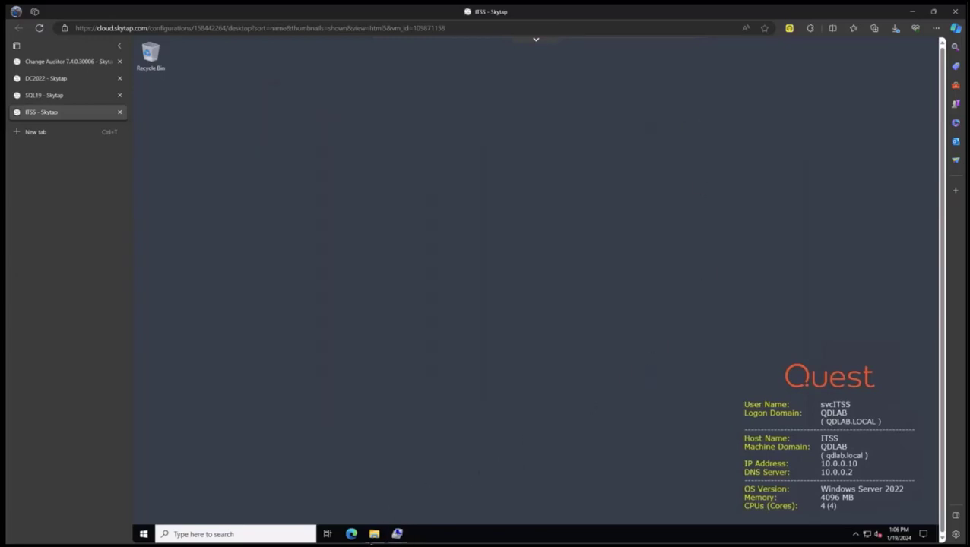
In Downloads, inspect the ITSecuritySearch package's properties.
left_click(374, 533)
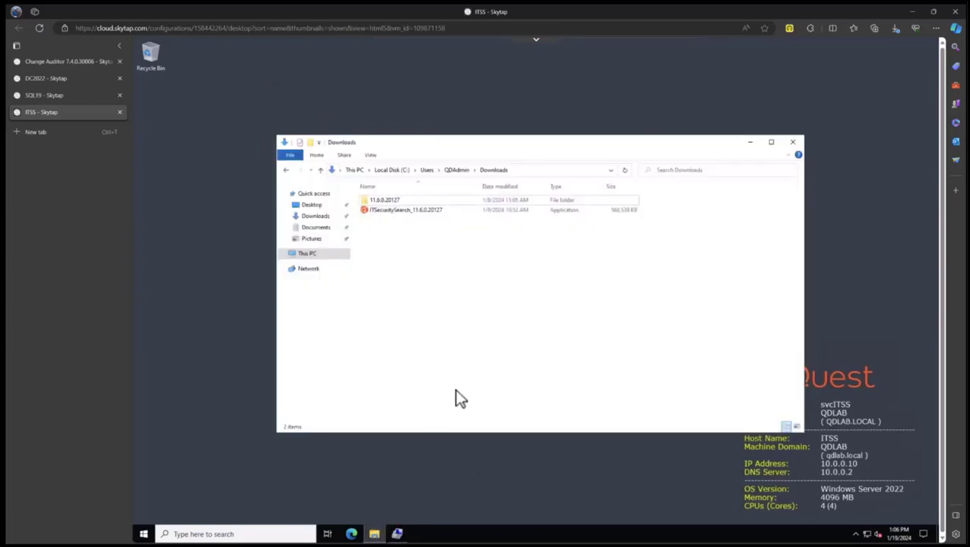
right_click(402, 211)
left_click(451, 403)
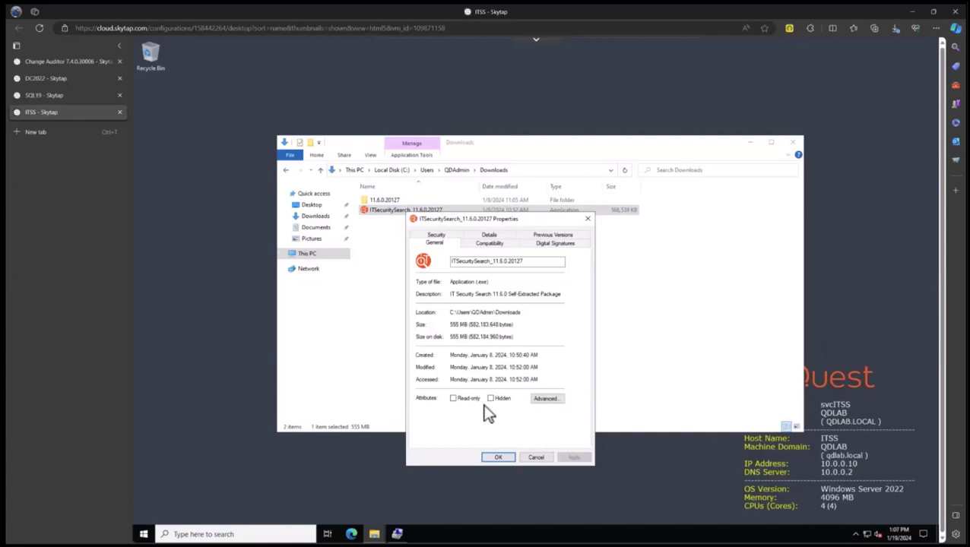
left_click(533, 456)
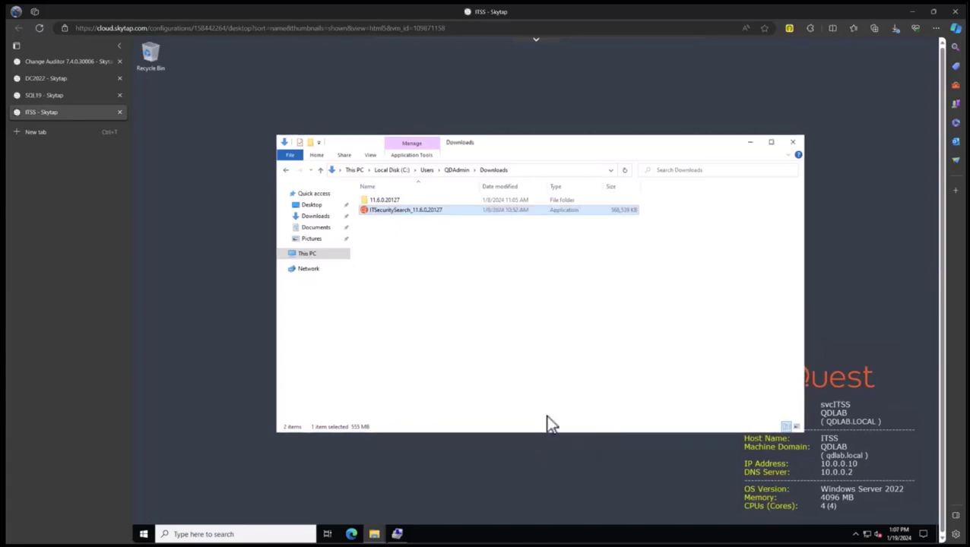
Open 11.6.0.20127\Components and select the ITSearchSuite installer.
double_click(384, 201)
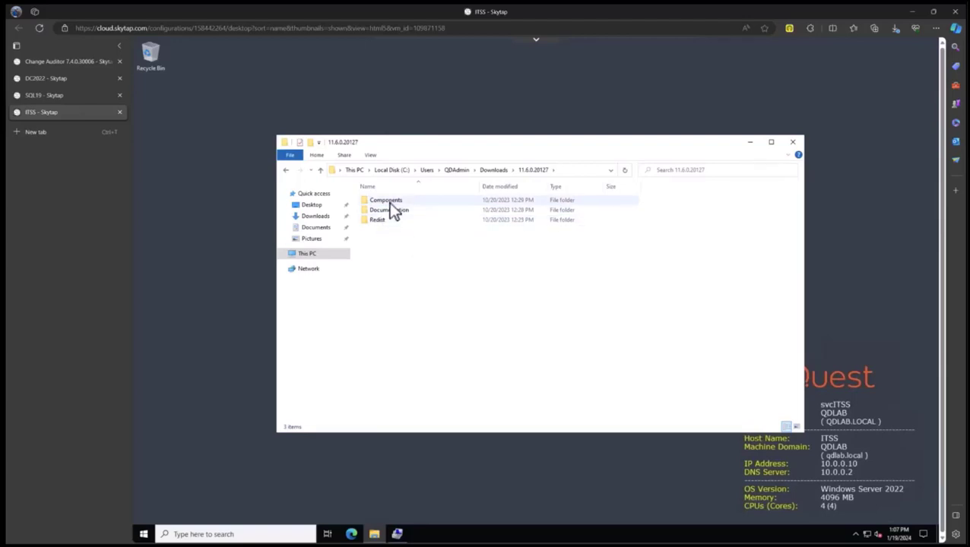
left_click(387, 202)
double_click(387, 203)
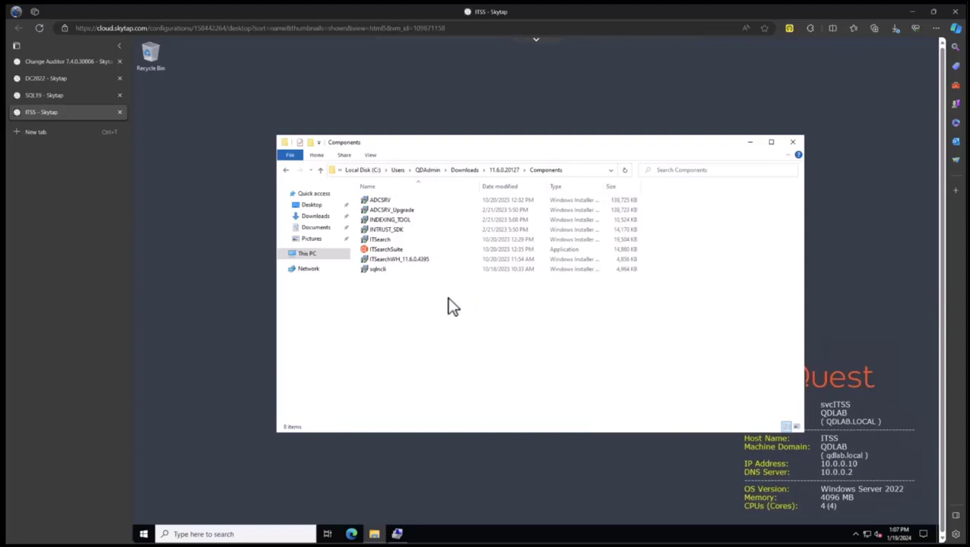
left_click(389, 221)
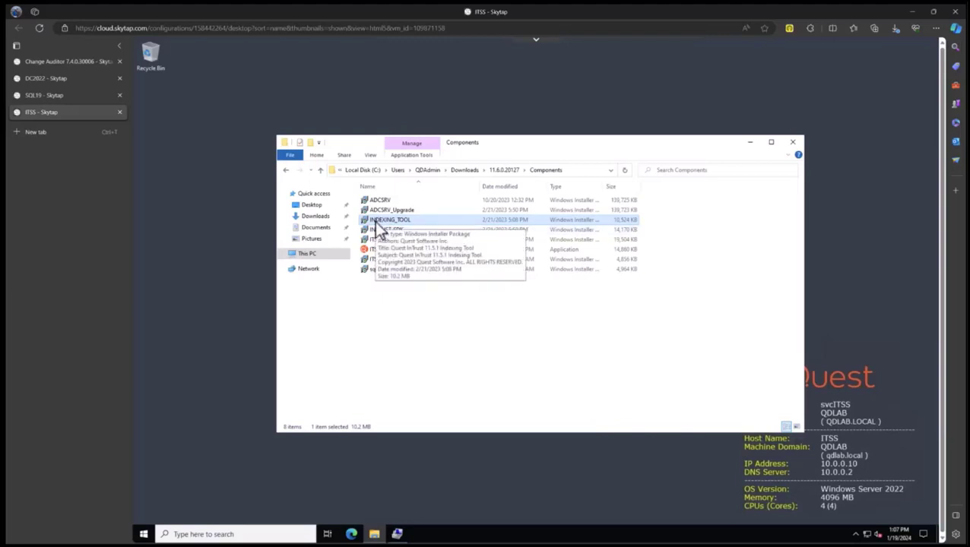
left_click(456, 346)
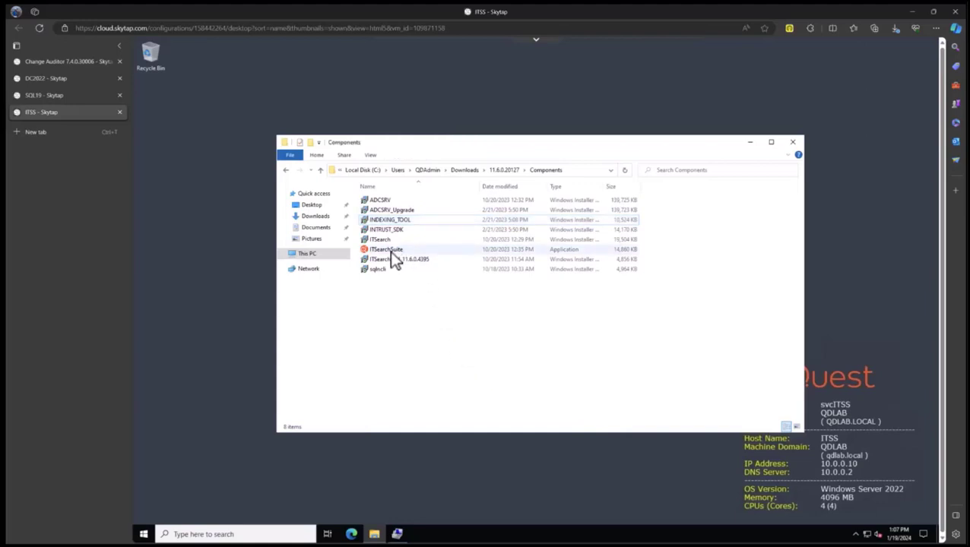
left_click(389, 251)
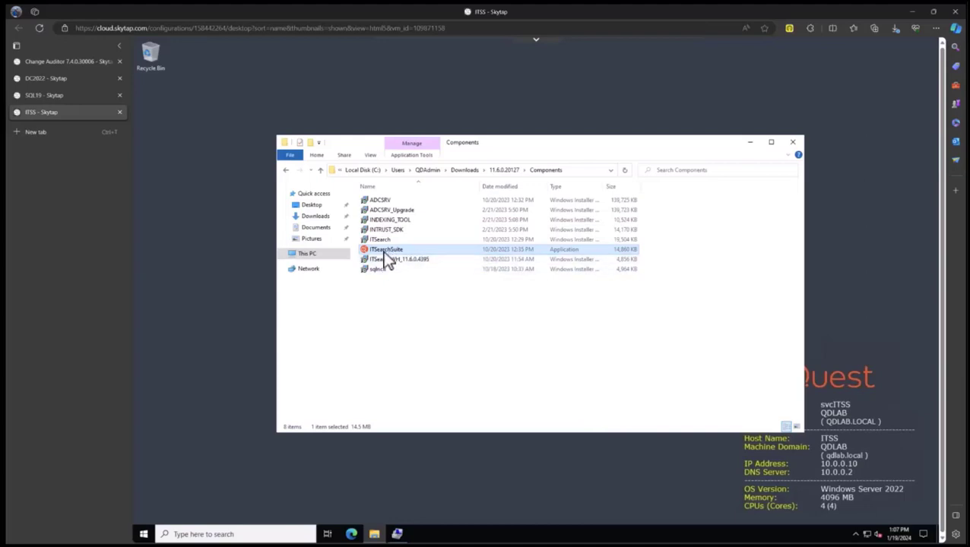
Run ITSearchSuite as administrator and start installing the suite components.
right_click(382, 250)
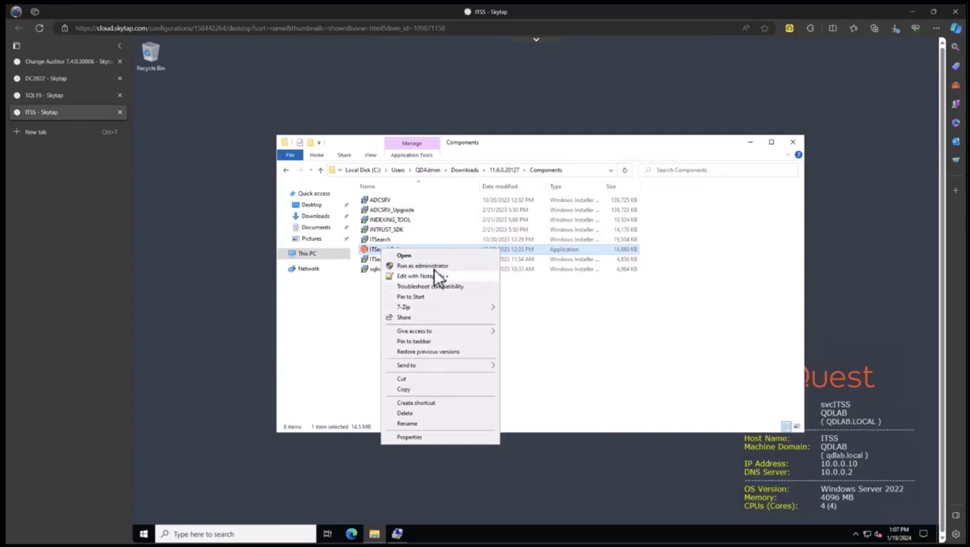
left_click(433, 267)
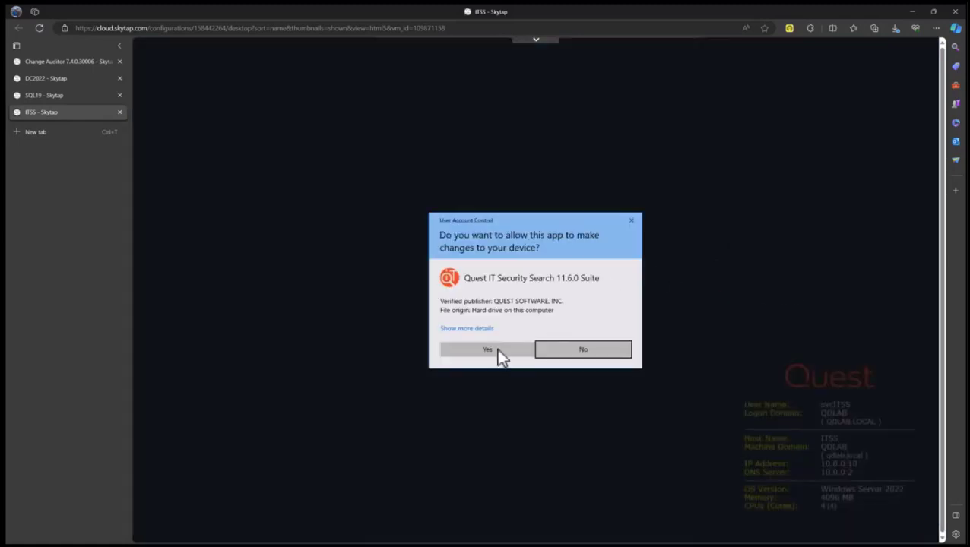
left_click(472, 349)
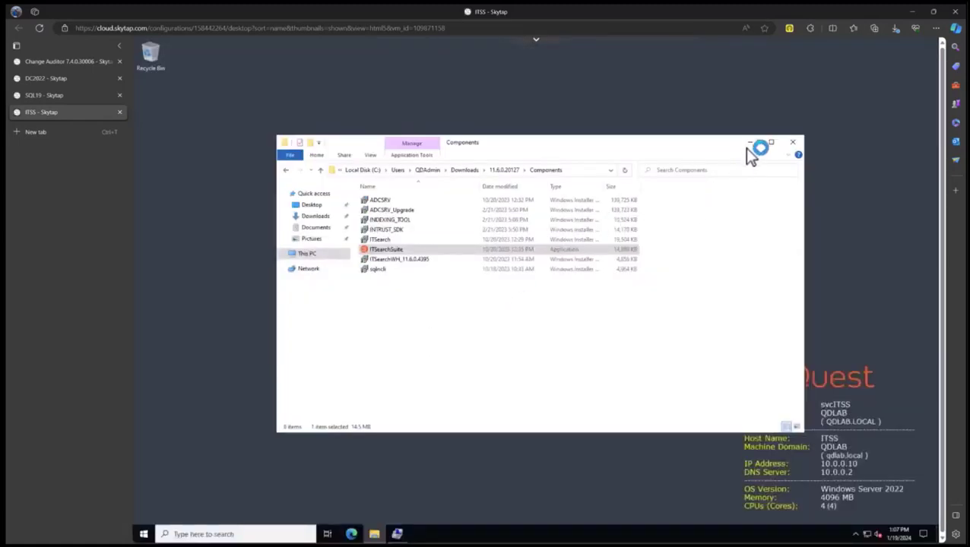
left_click(746, 145)
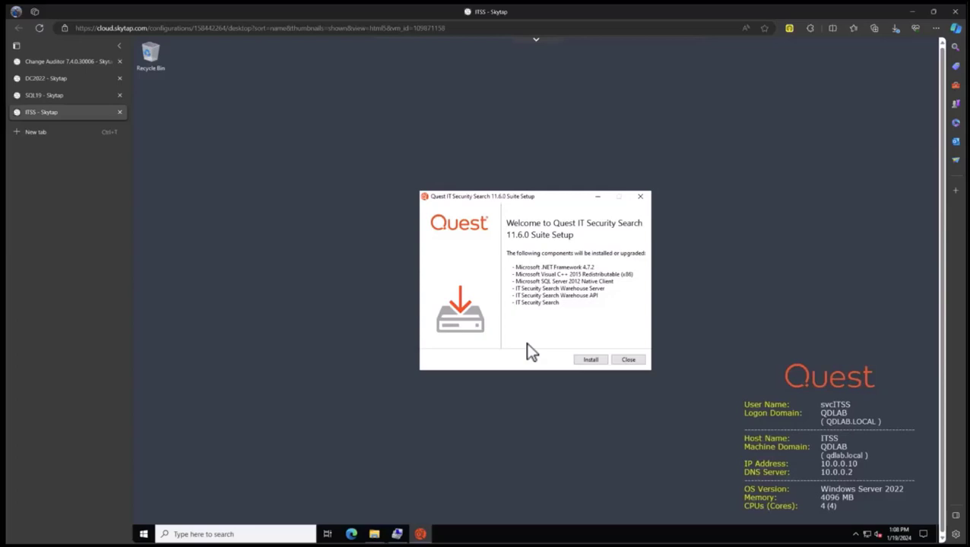
left_click(591, 359)
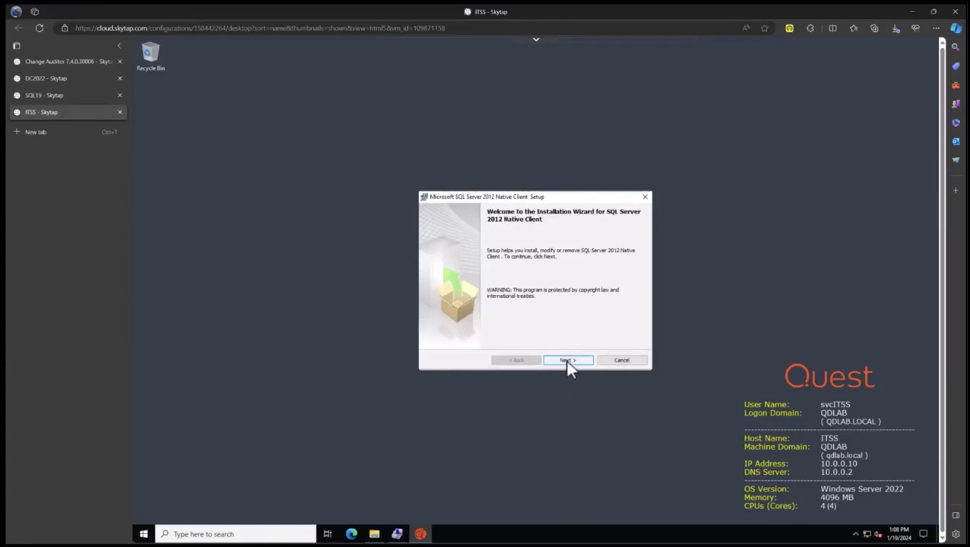
Accept the licence and install SQL Server 2012 Native Client with default features.
left_click(567, 361)
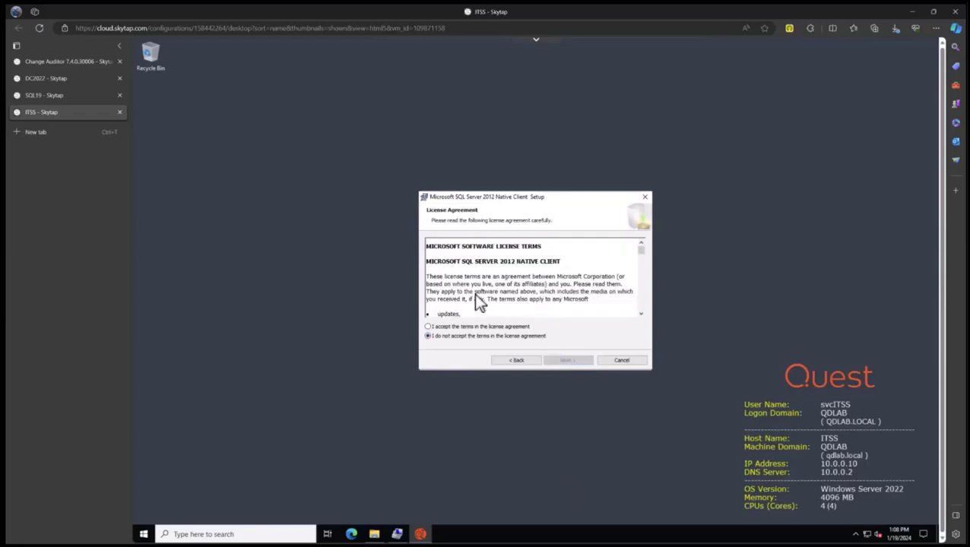
left_click(429, 327)
left_click(568, 359)
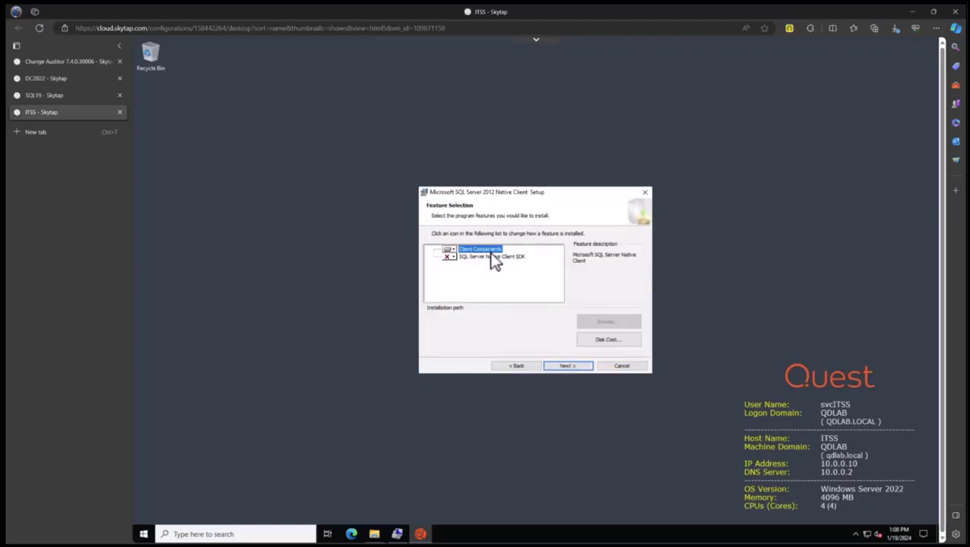
left_click(568, 367)
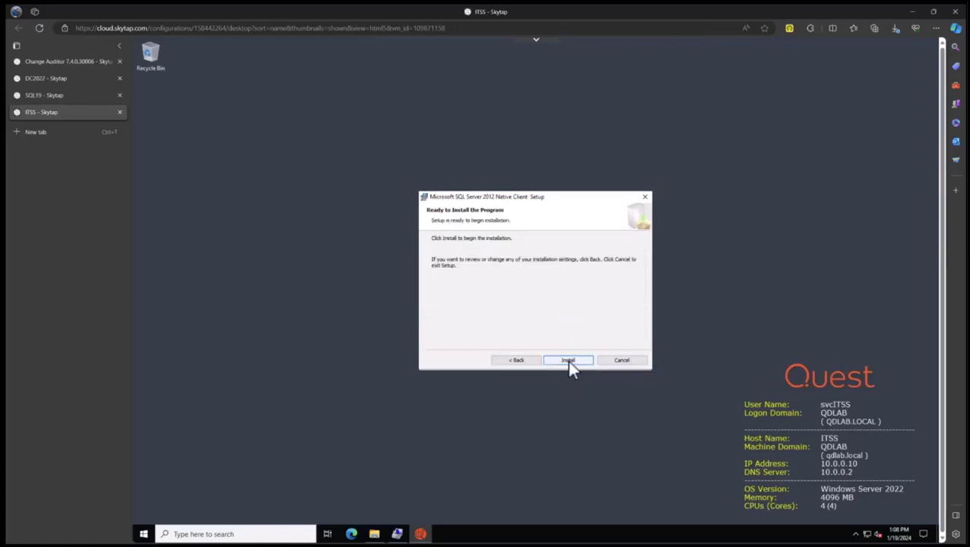
left_click(568, 361)
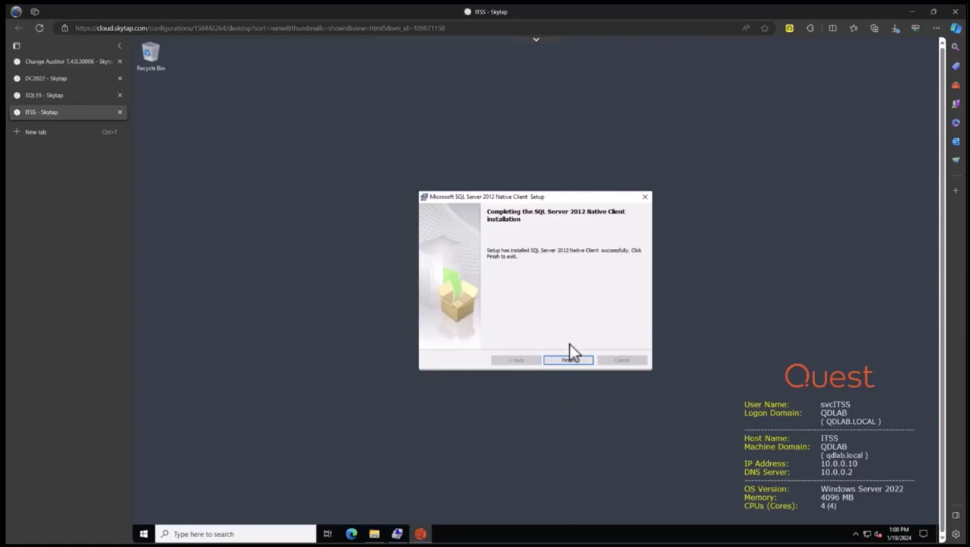
left_click(566, 363)
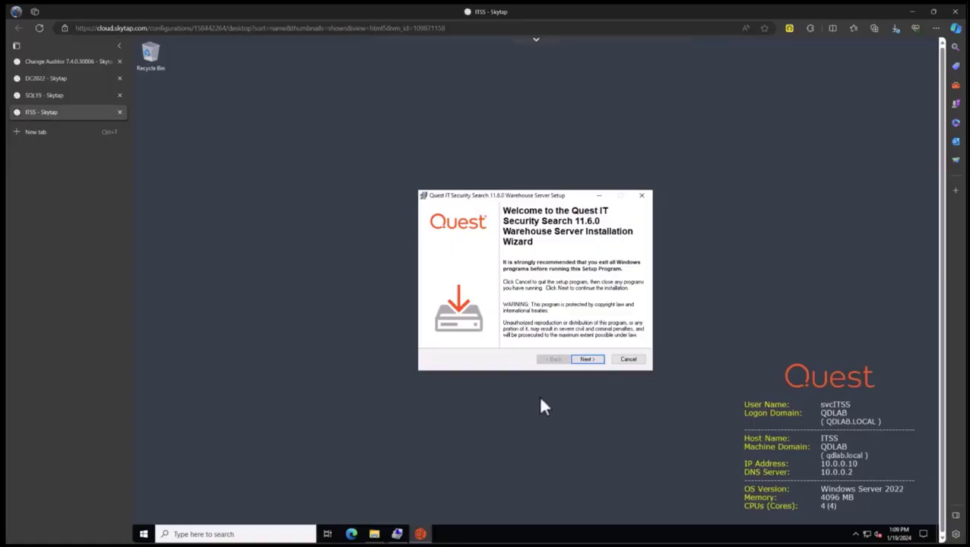
Accept the Warehouse Server licence, pass the requirement check, and keep default features and location.
left_click(586, 359)
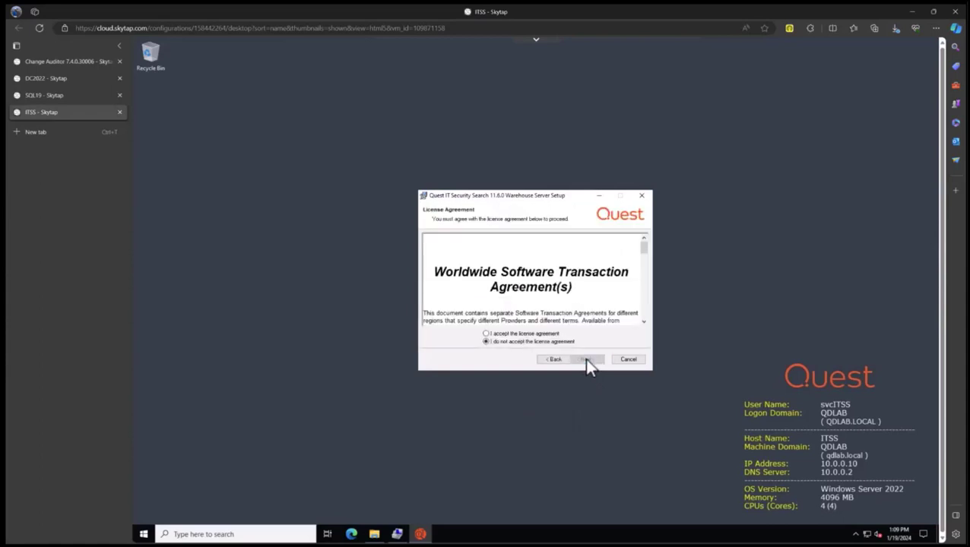
left_click(485, 334)
left_click(587, 360)
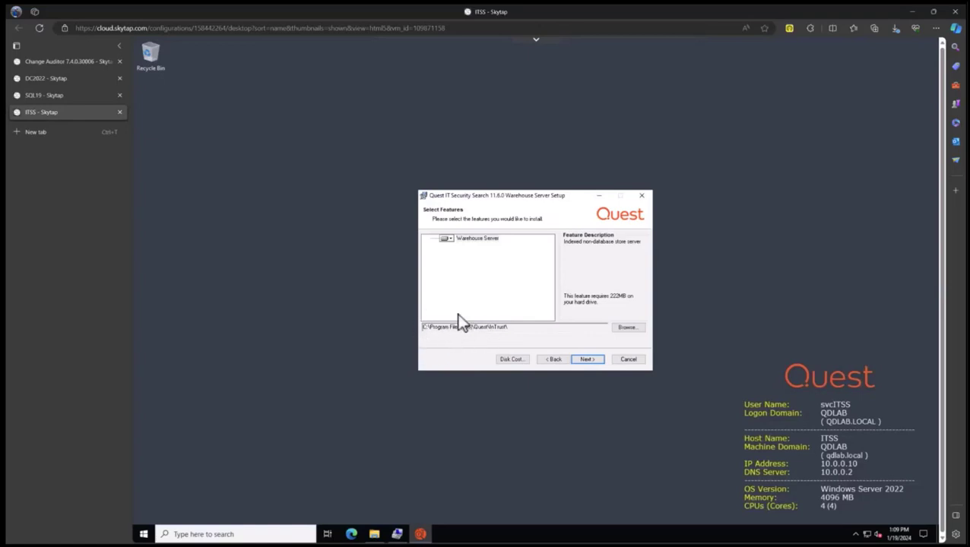
left_click(589, 359)
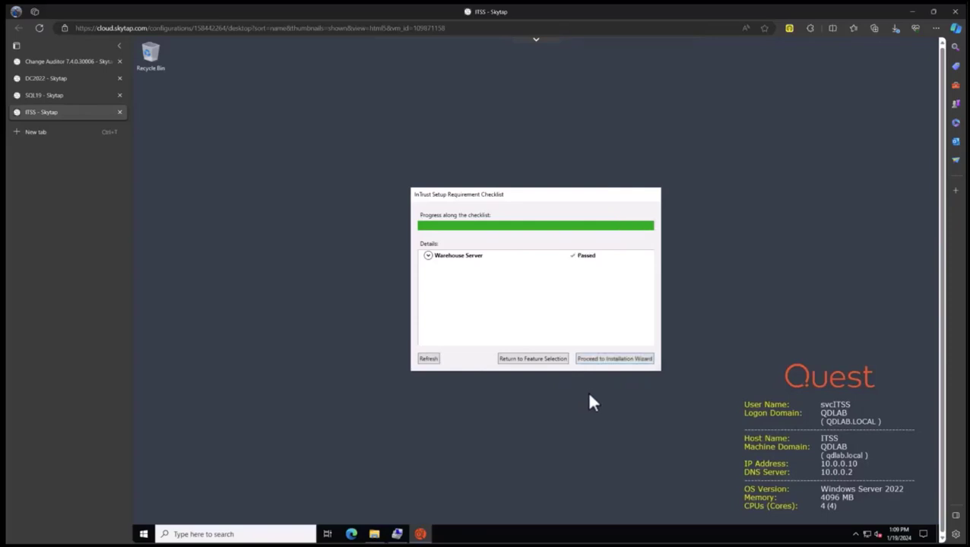
left_click(620, 359)
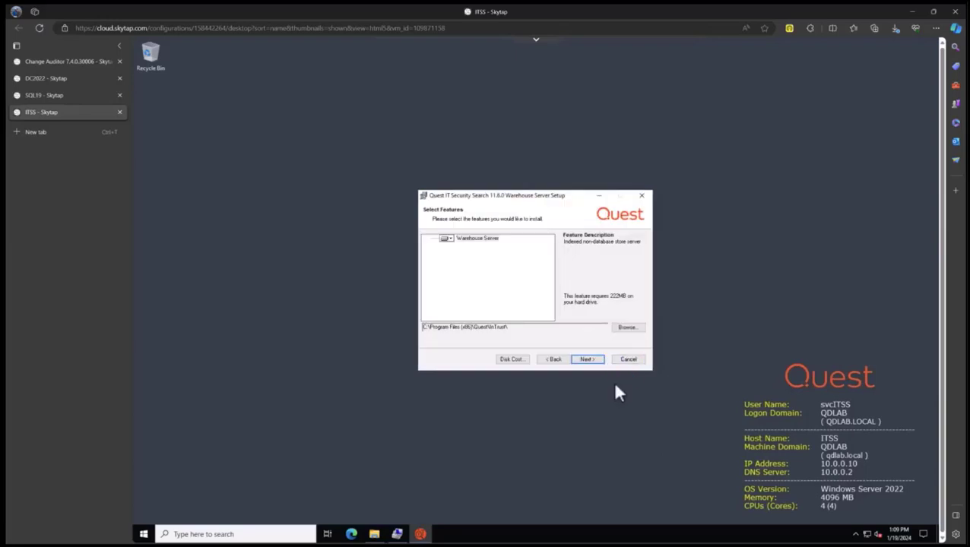
left_click(586, 359)
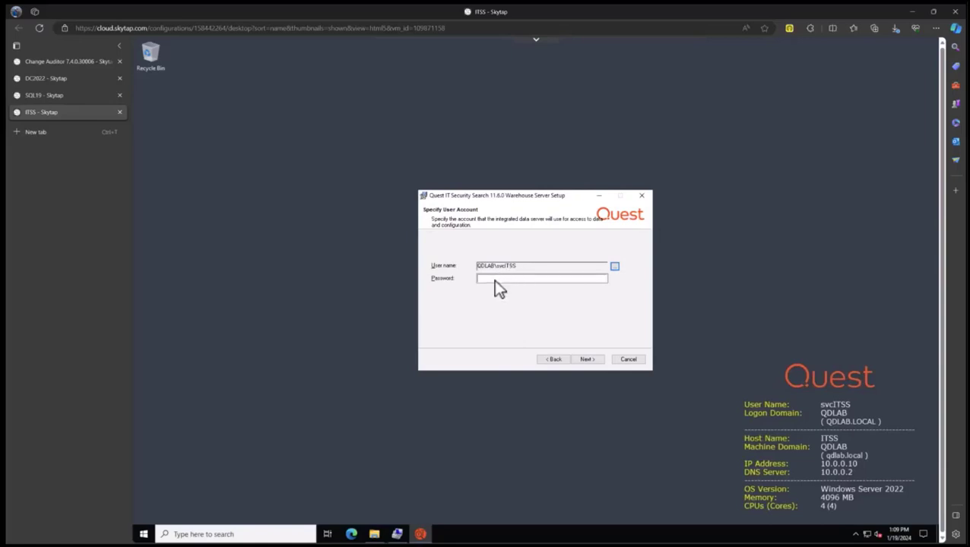
Enter the service account password and submit the credentials.
left_click(495, 279)
type("*********")
left_click(595, 359)
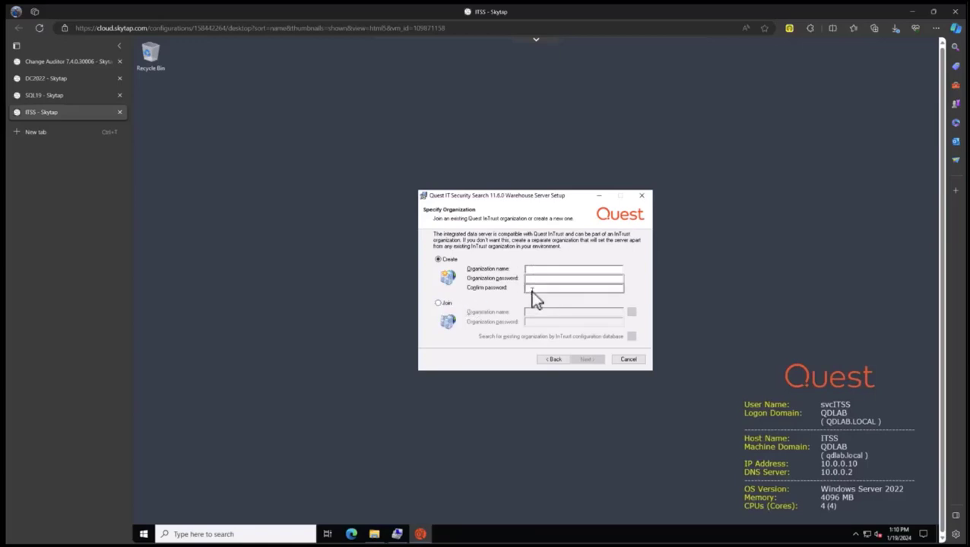
Create the new organization 'ITSS POC' with its password entered and confirmed.
type("ITSS POC")
left_click(551, 279)
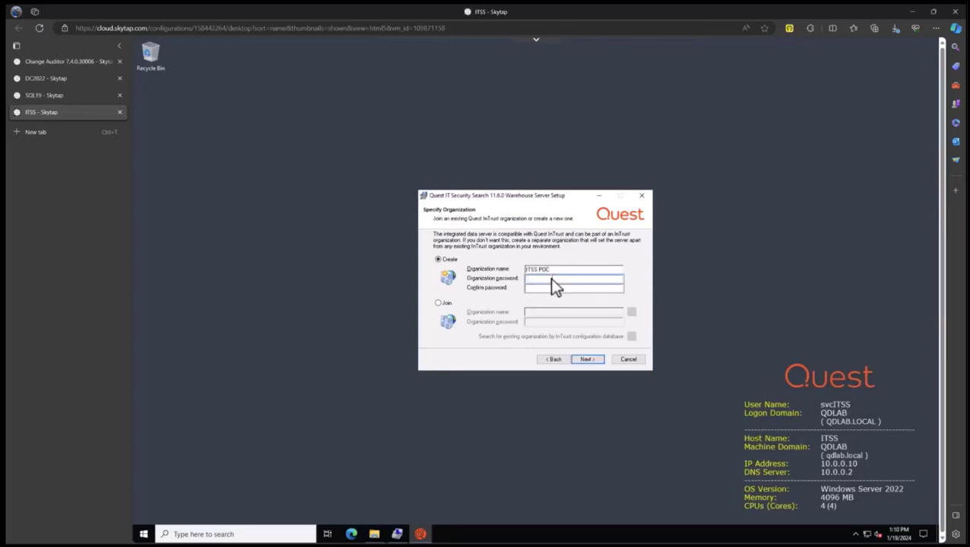
type("P@ssw0rd")
key("Tab")
type("P@ssw0rd")
left_click(585, 361)
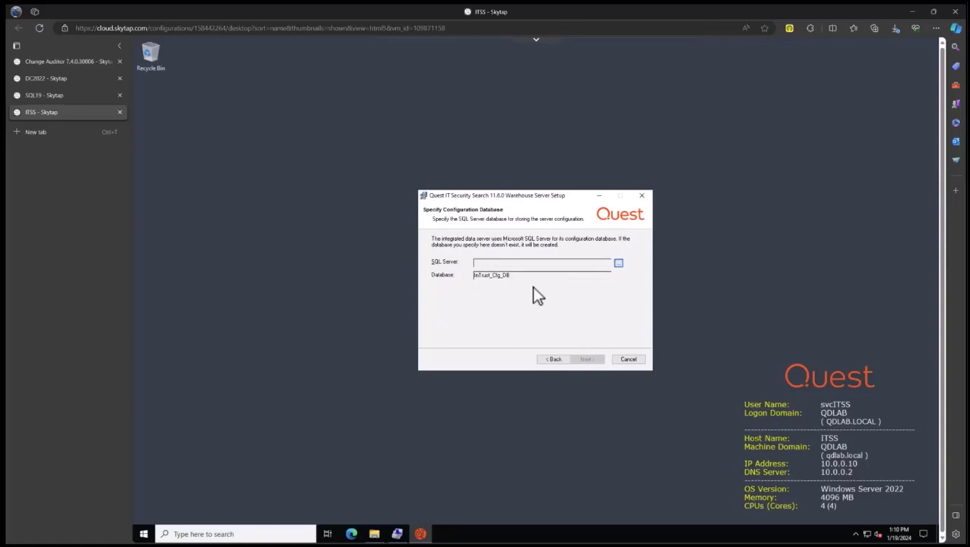
Connect to SQL server SQL19 and create the configuration database ITSS_Cfg_DB.
left_click(618, 263)
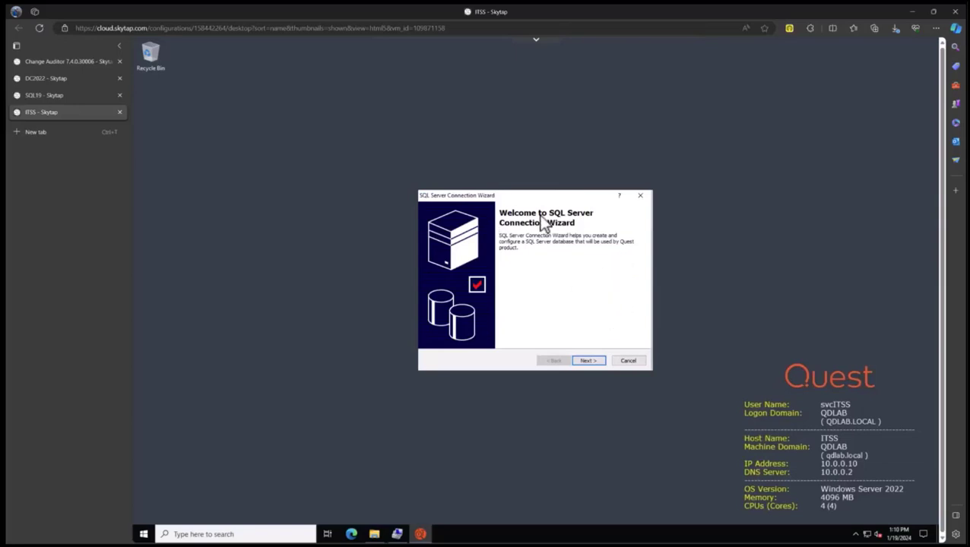
left_click(588, 361)
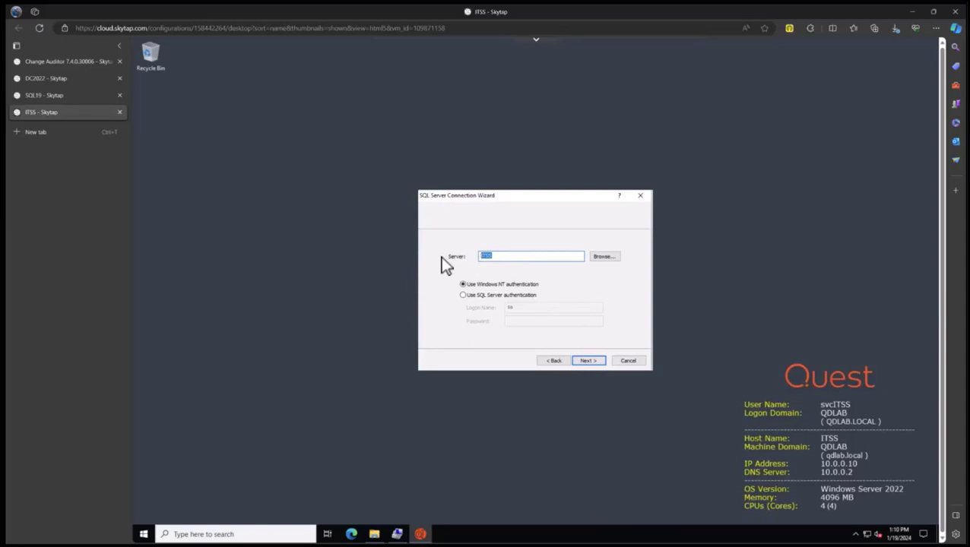
type("SQL19")
left_click(585, 362)
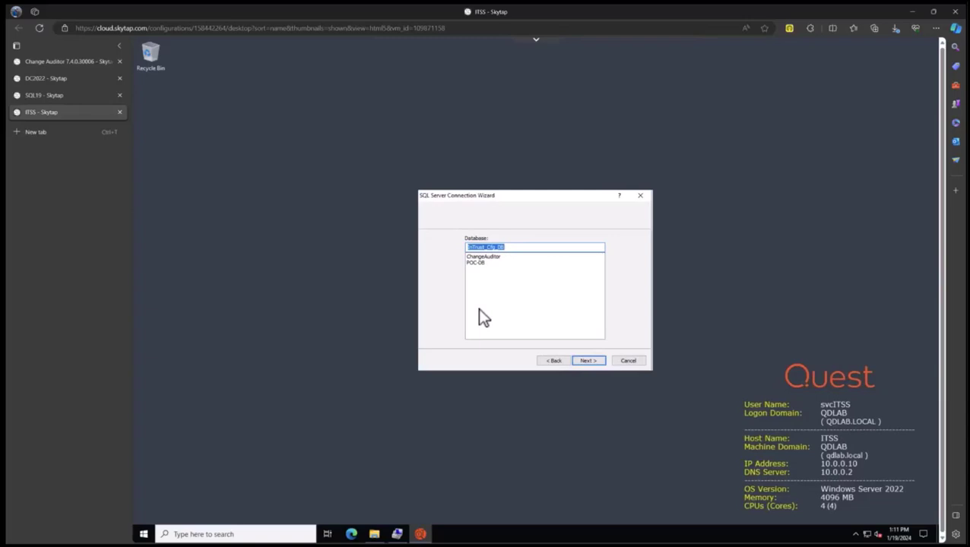
left_click(484, 248)
left_click_drag(485, 249, 440, 253)
type("ITSS")
left_click(588, 361)
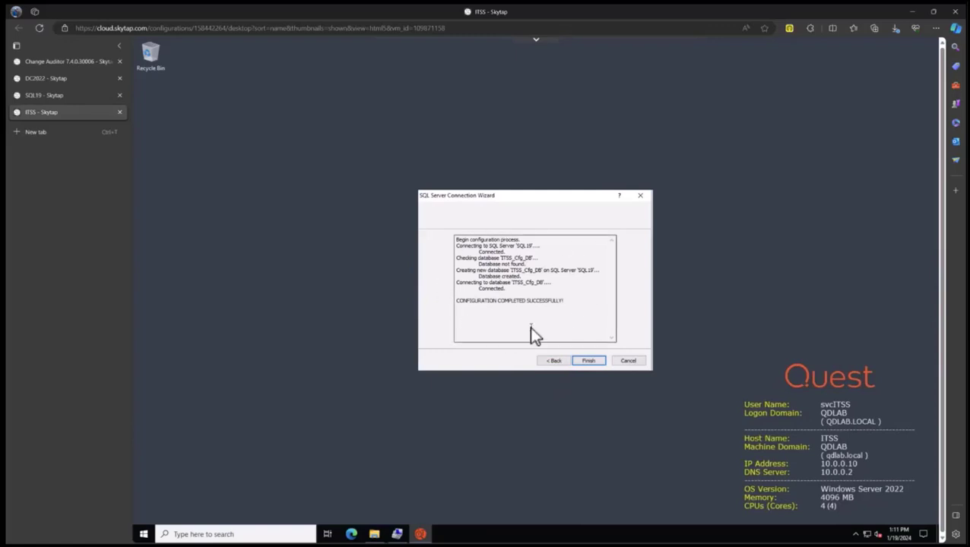
On SQL19, refresh the Databases folder so ITSS_Cfg_DB appears.
left_click(65, 96)
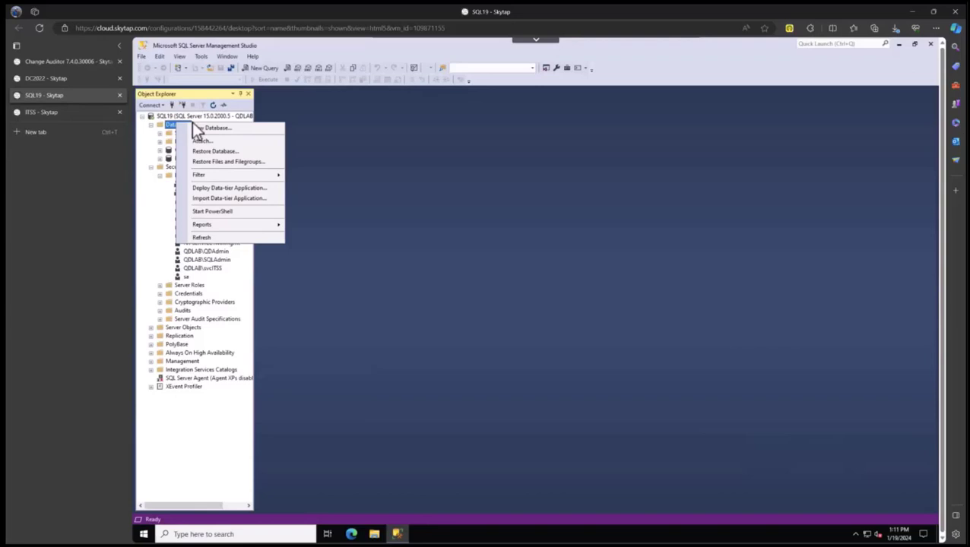
left_click(201, 237)
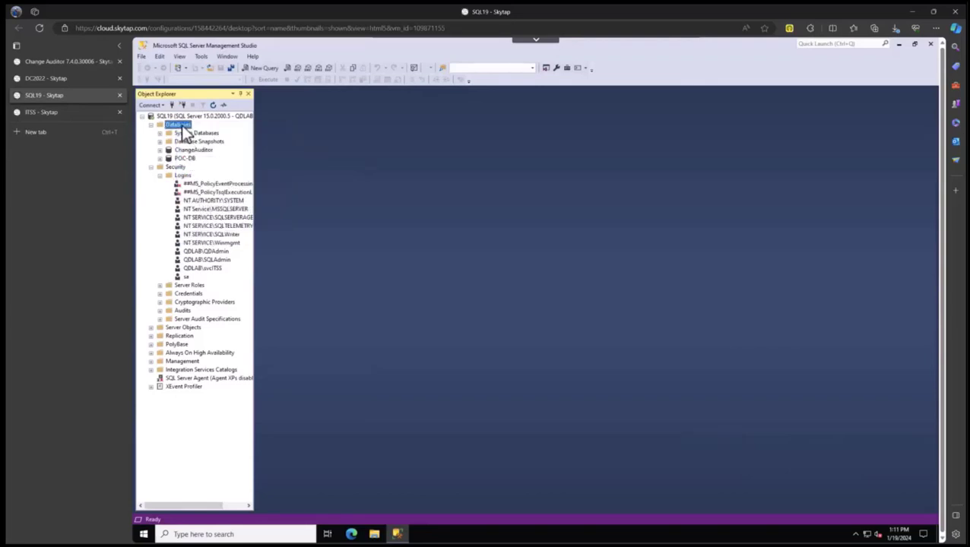
right_click(182, 127)
left_click(211, 239)
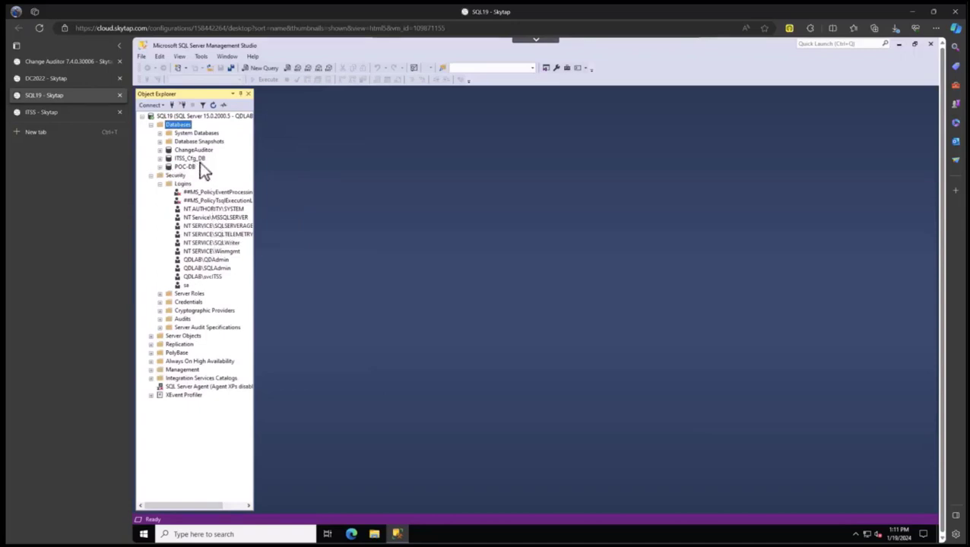
Show the service login's User Mapping, confirming it maps to ITSS_Cfg_DB as dbo.
left_click(210, 278)
double_click(210, 276)
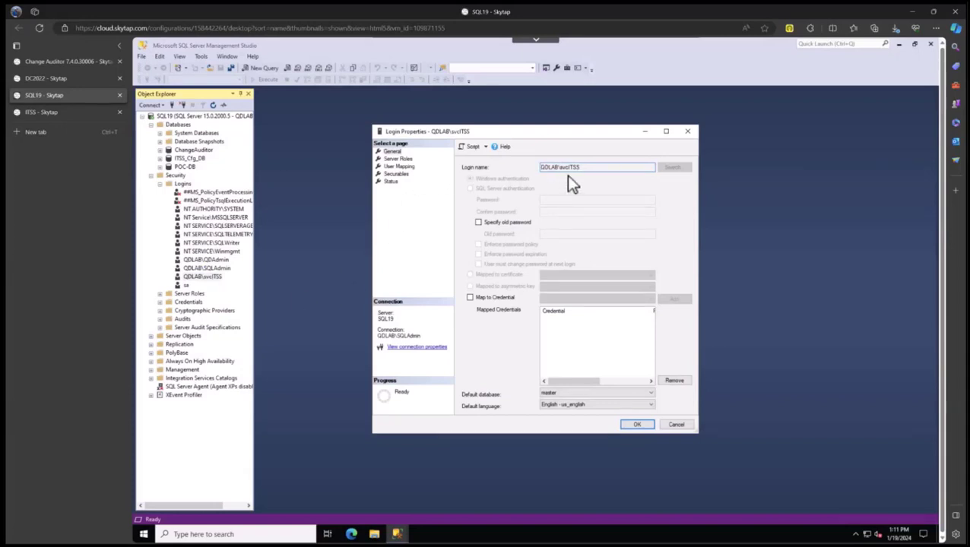
left_click(398, 167)
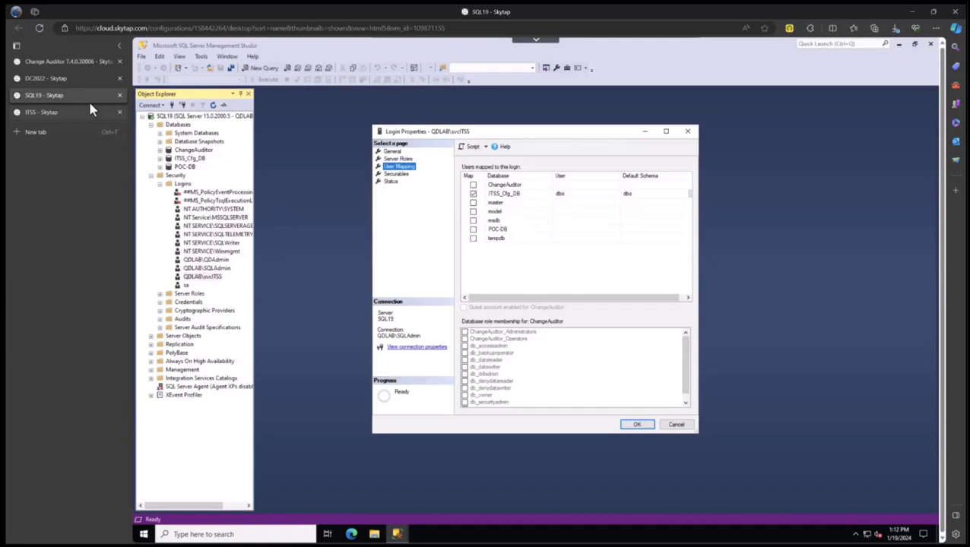
Install the Warehouse Server with SQL19/ITSS_Cfg_DB as configuration database and country United States.
left_click(60, 112)
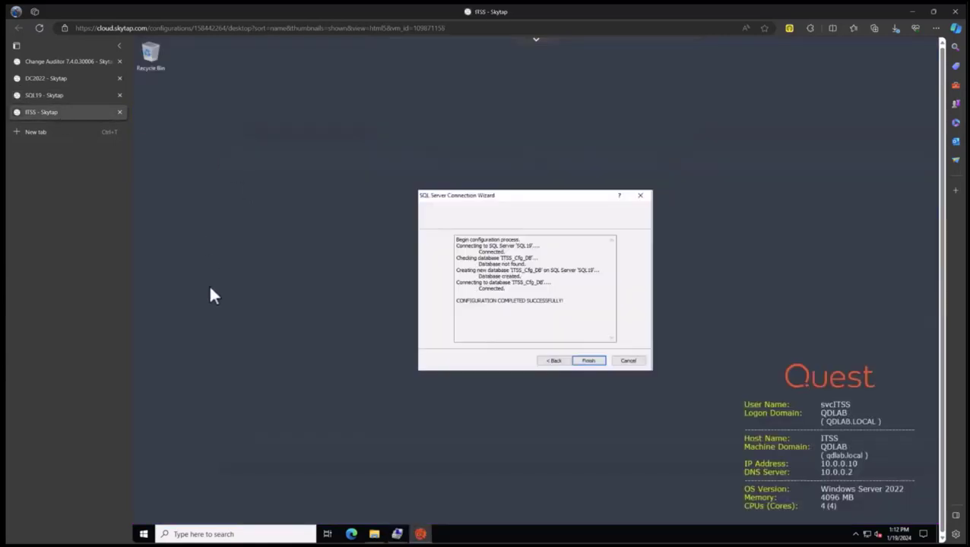
left_click(587, 361)
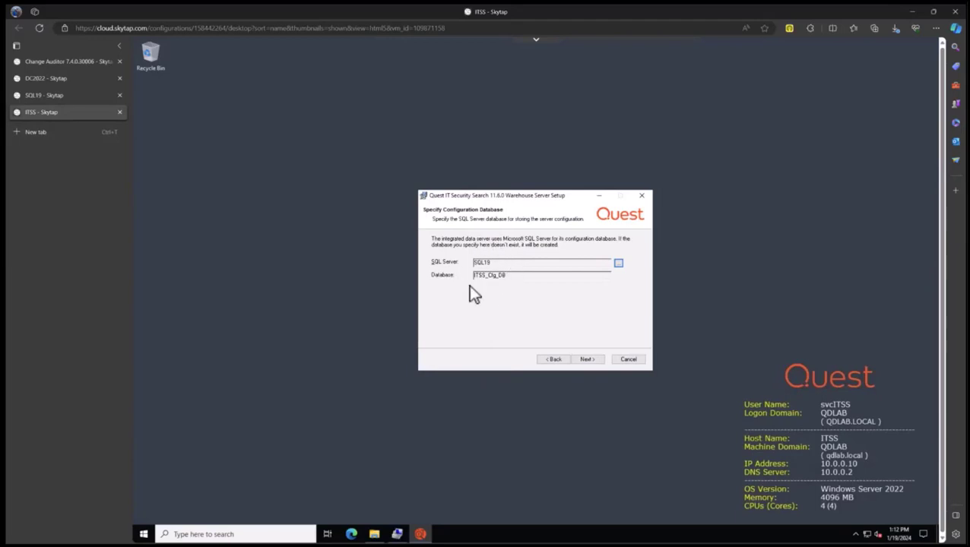
left_click(588, 362)
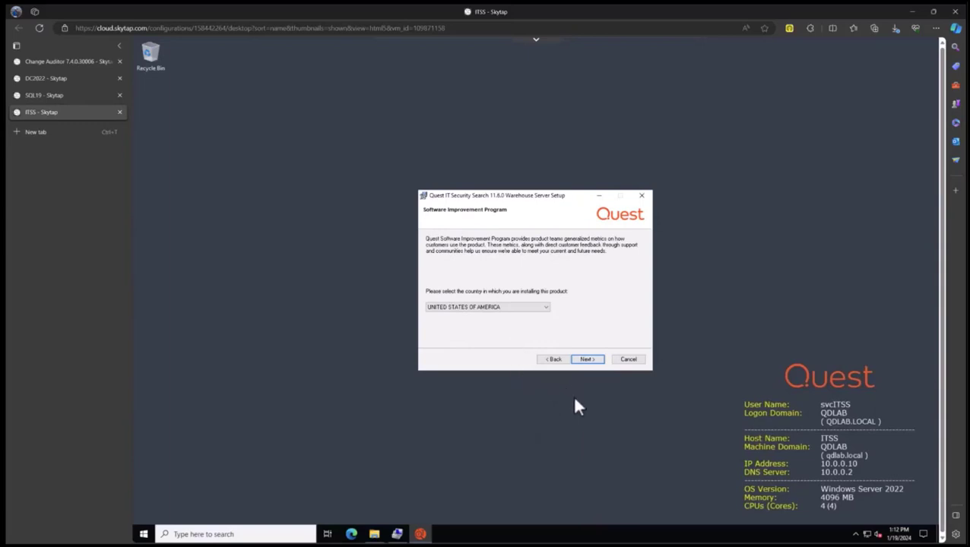
left_click(587, 361)
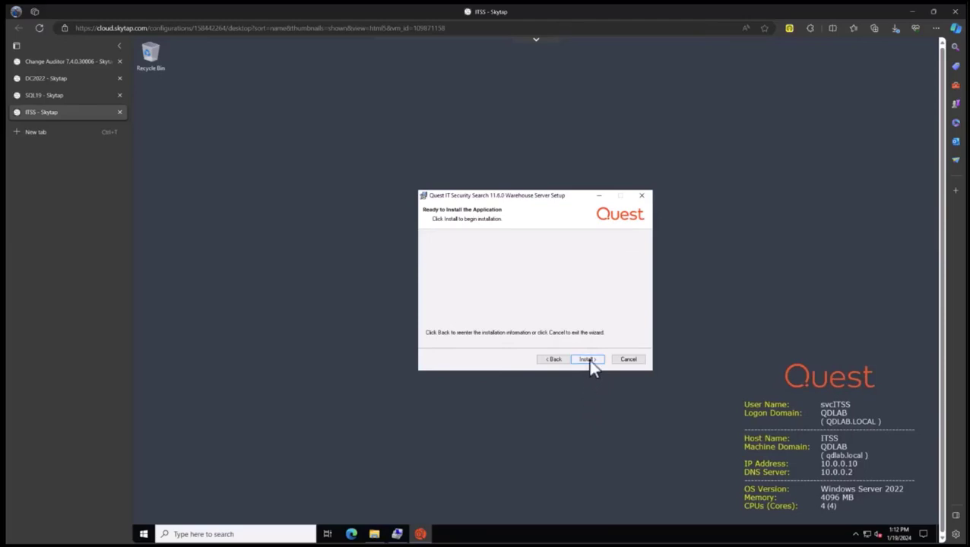
left_click(589, 360)
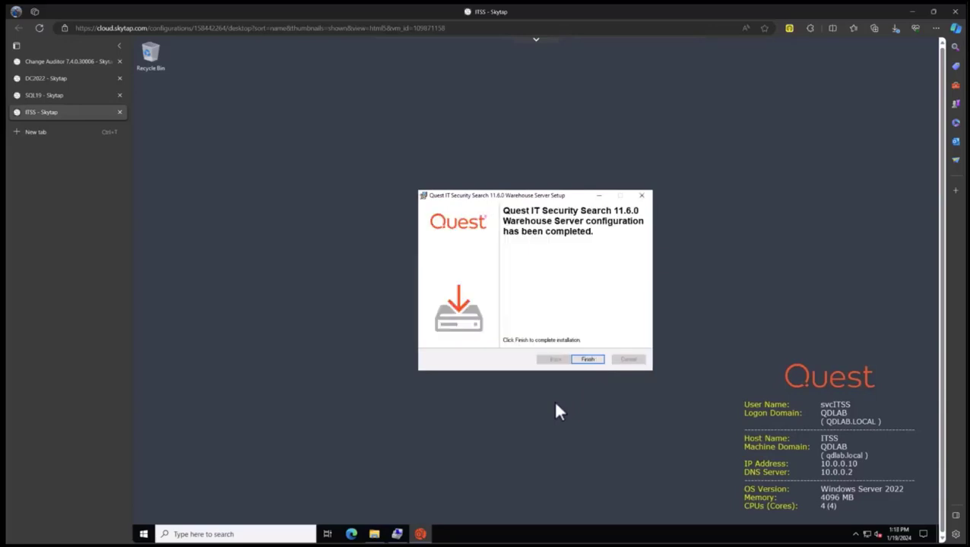
left_click(588, 360)
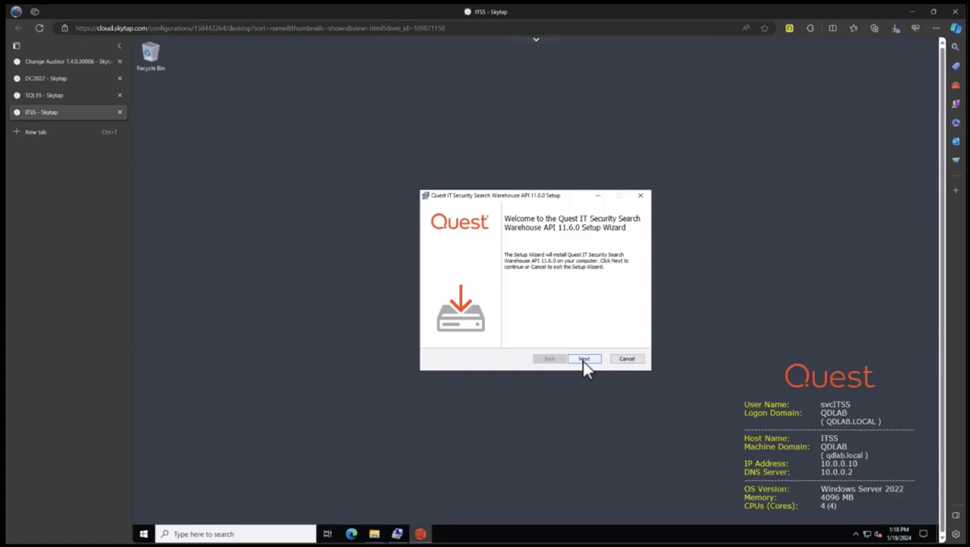
Accept the Warehouse API licence terms and keep the default install folder.
left_click(584, 360)
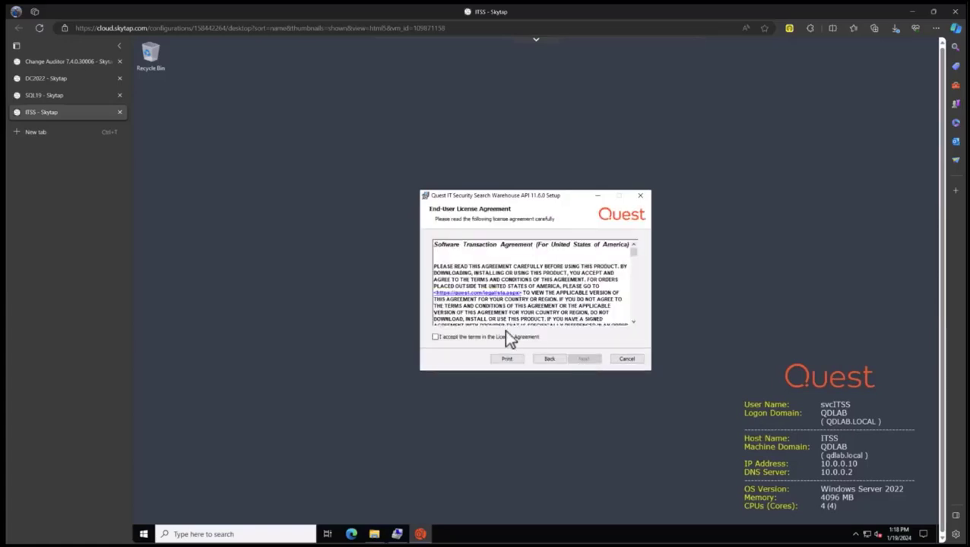
left_click(436, 338)
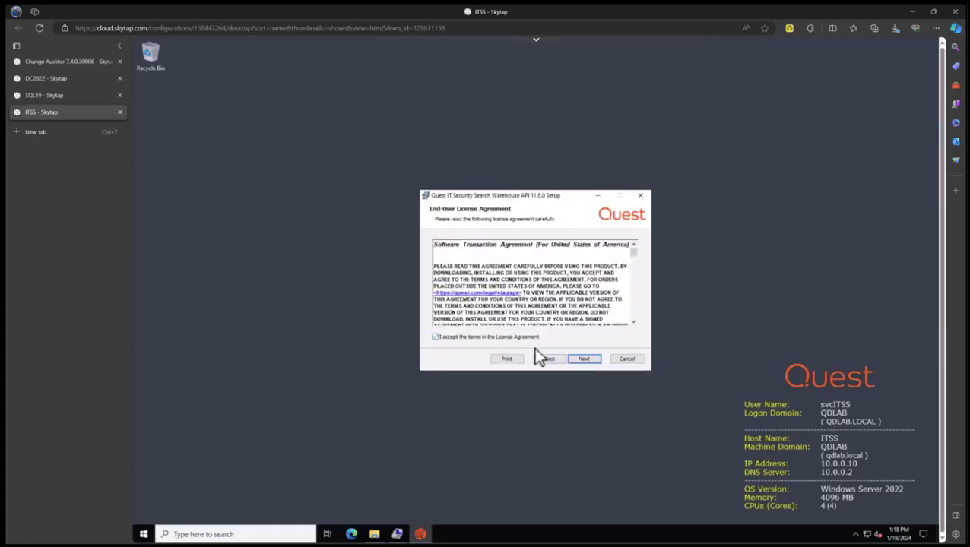
left_click(583, 360)
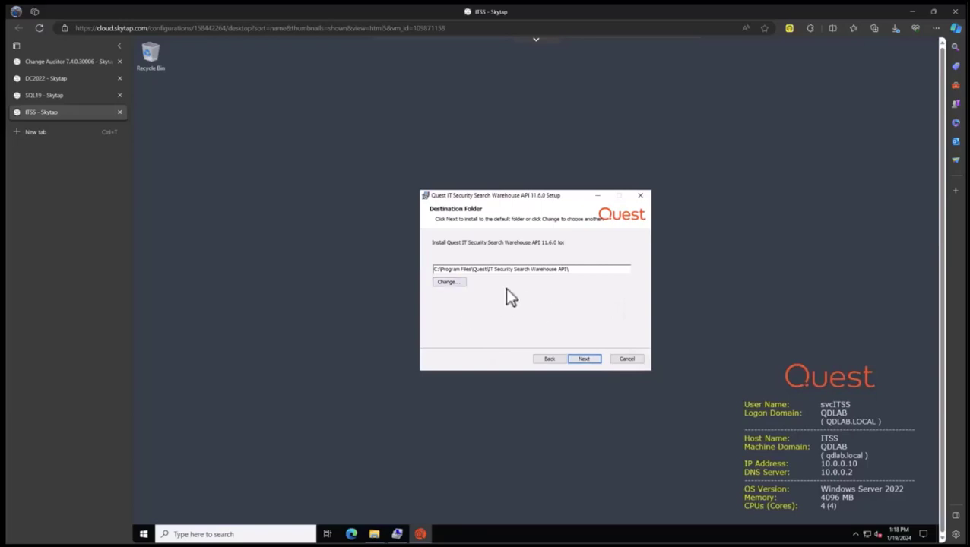
left_click(582, 358)
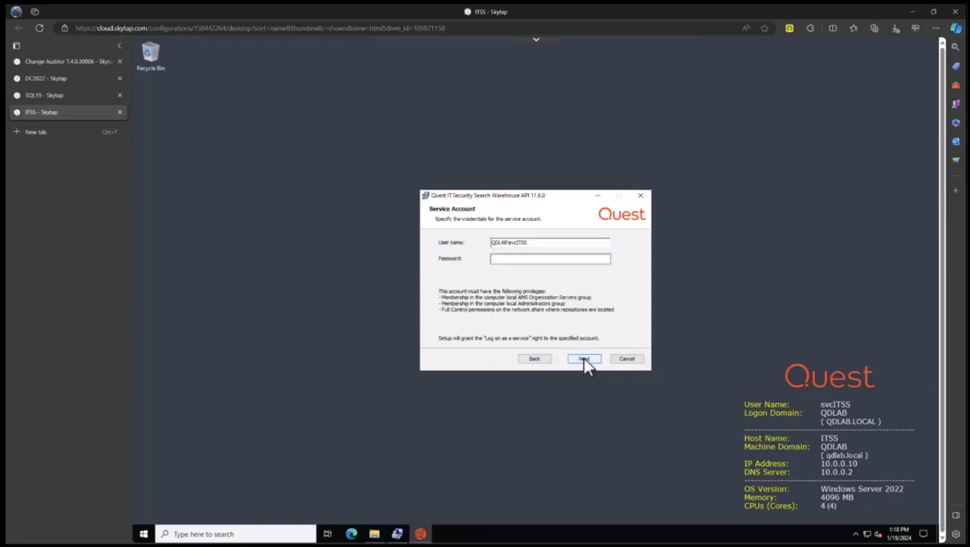
Enter the service account password, keep the default repository share, and install on port 8087.
left_click(502, 258)
type("••••••••")
left_click(584, 359)
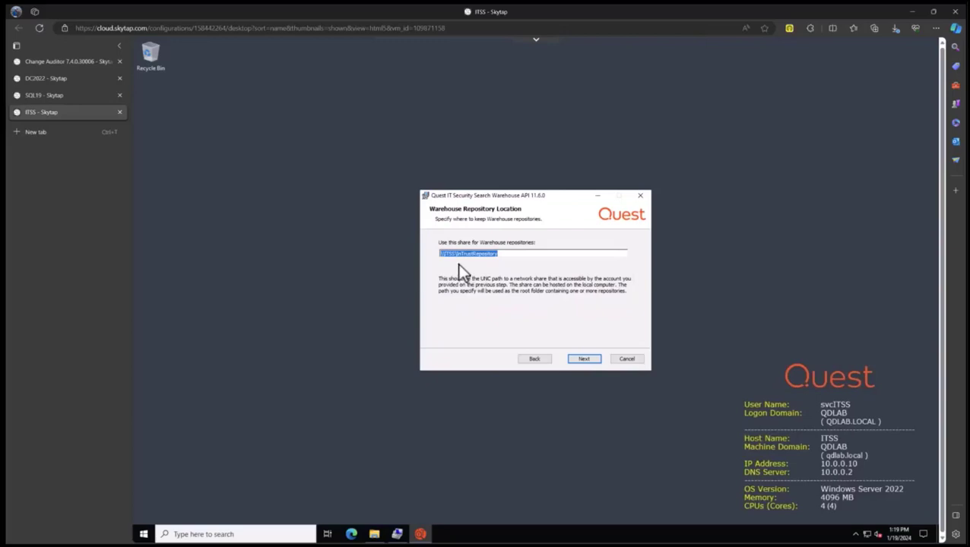
left_click(583, 360)
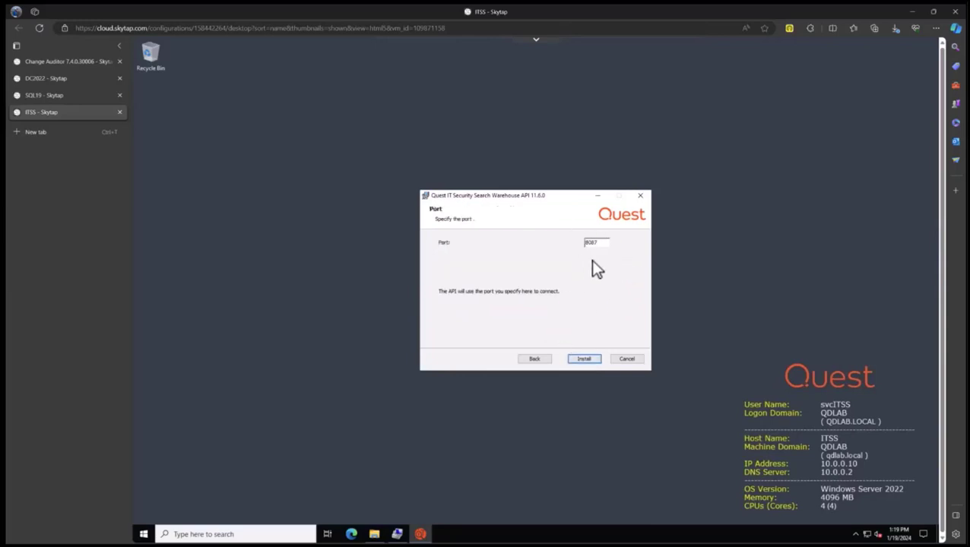
left_click(585, 359)
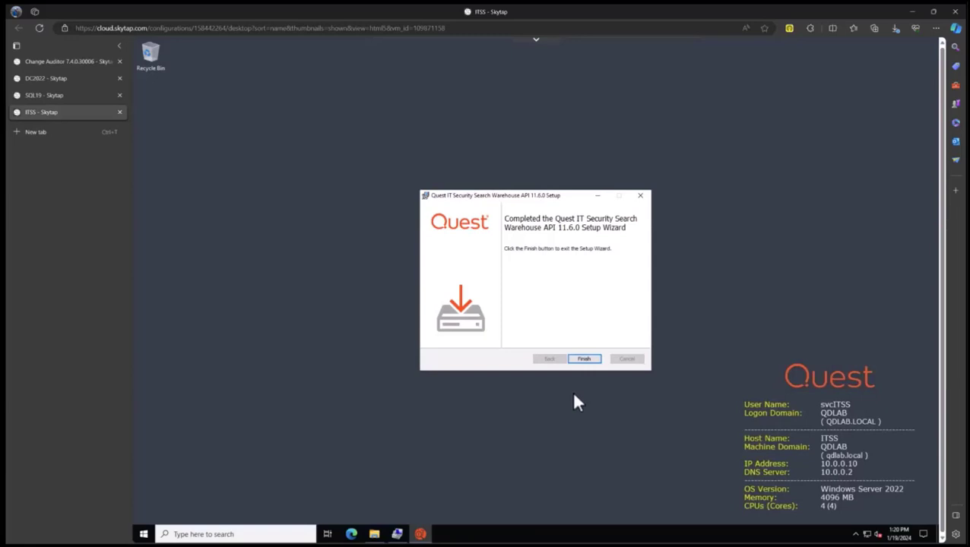
left_click(584, 359)
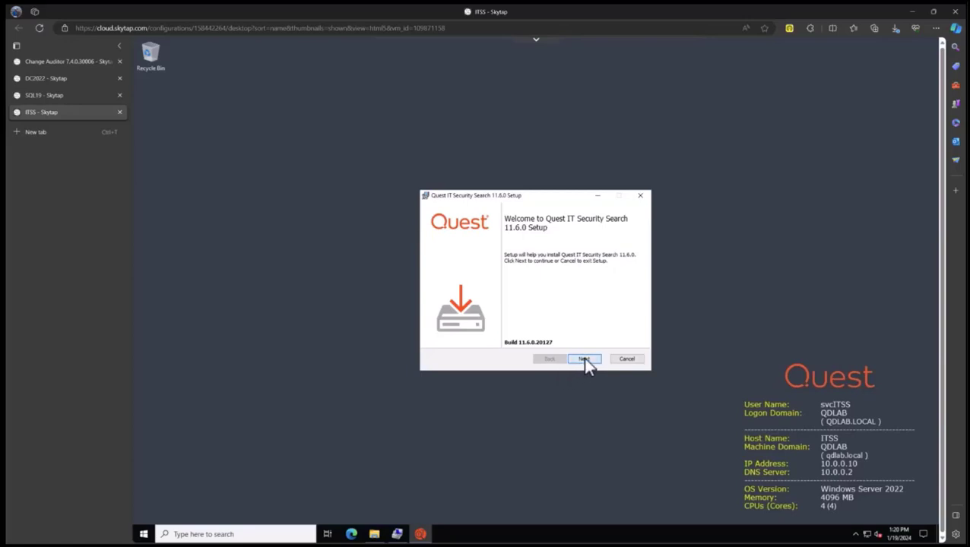
Install IT Security Search 11.6.0 with licence accepted, default folder, port 443, opening the web UI.
left_click(584, 359)
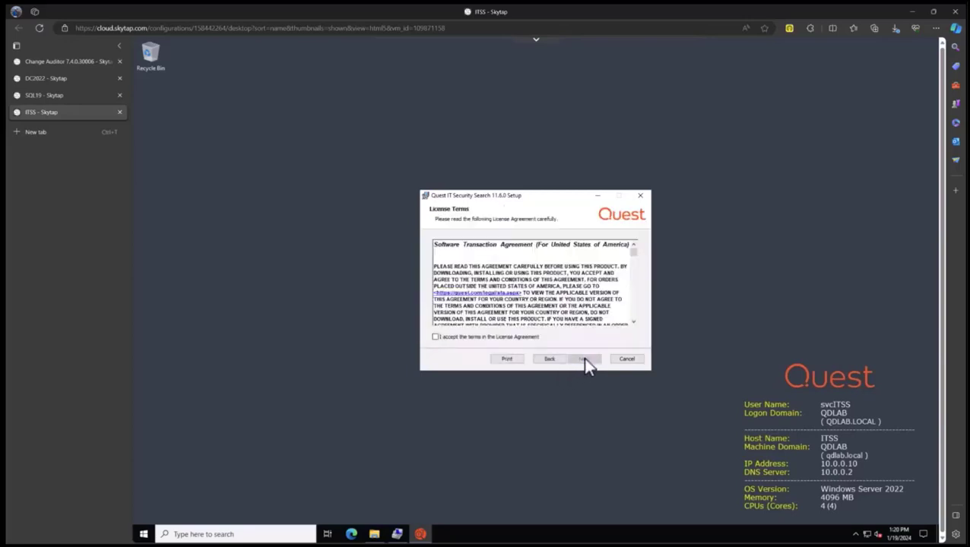
left_click(435, 337)
left_click(584, 359)
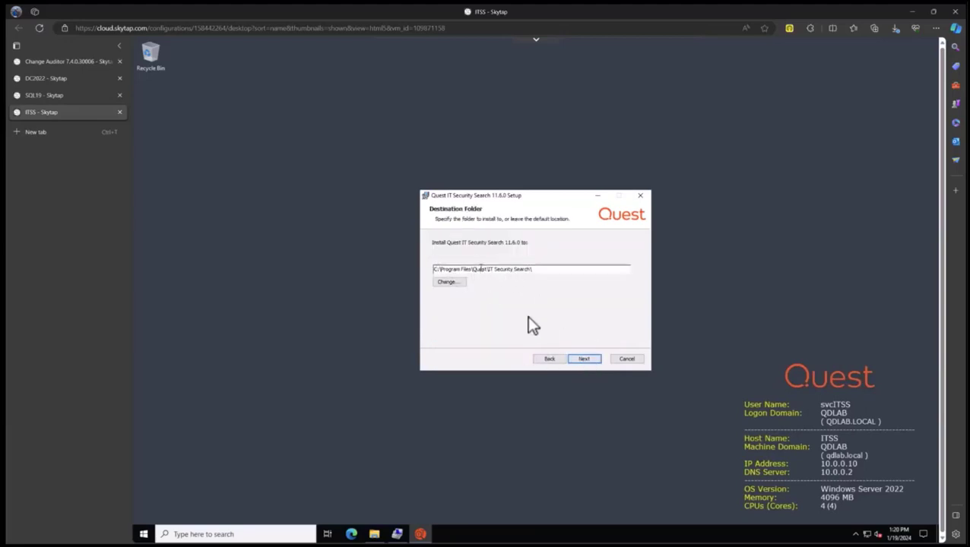
left_click(584, 360)
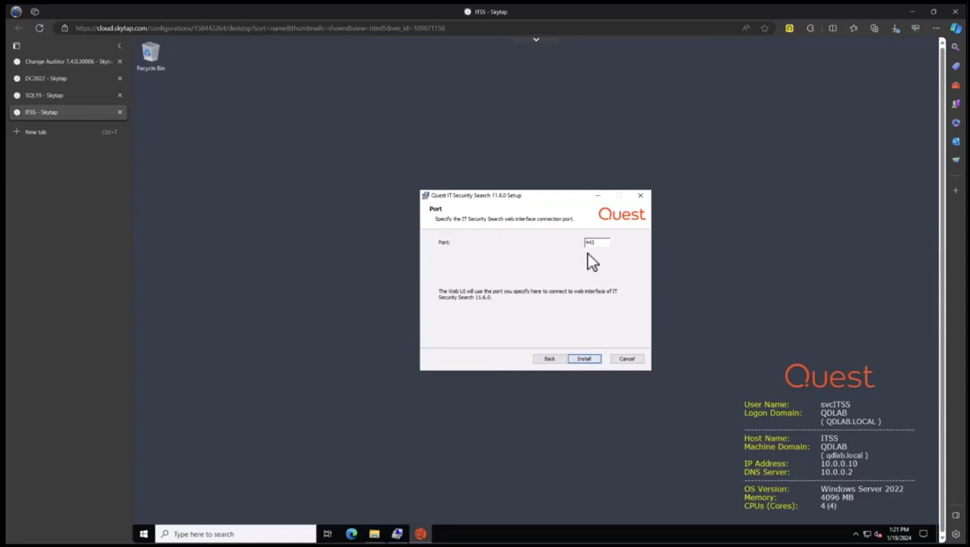
left_click(585, 361)
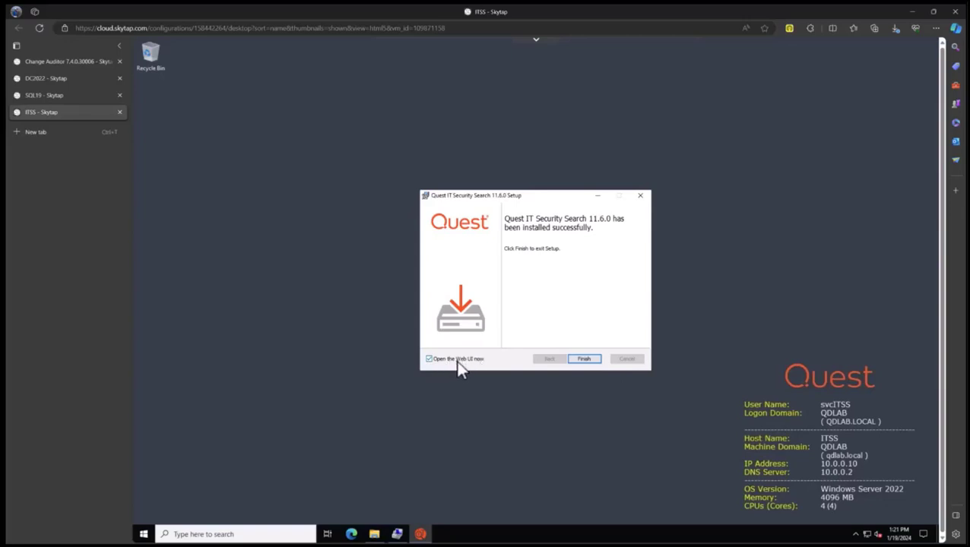
left_click(585, 360)
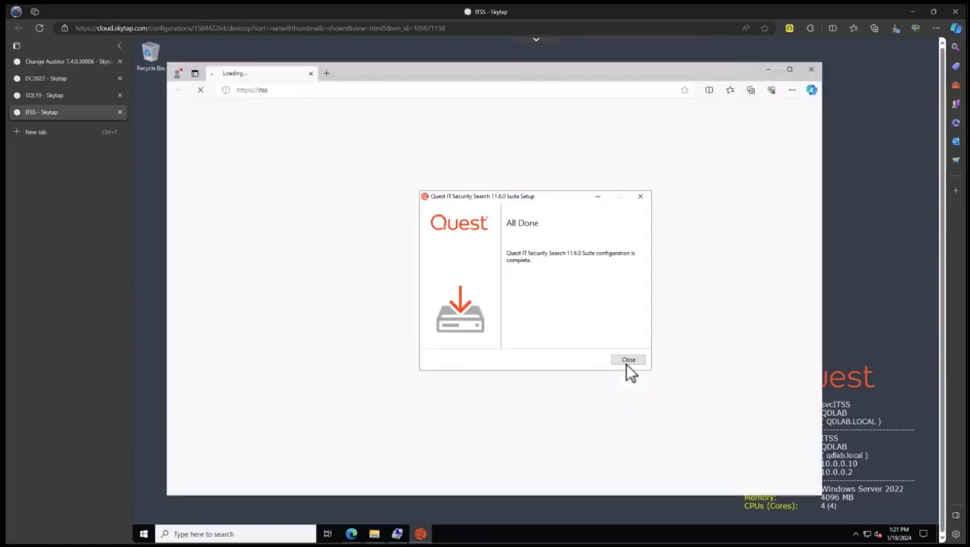
Close the All Done suite setup and proceed past the itss certificate warning.
left_click(628, 362)
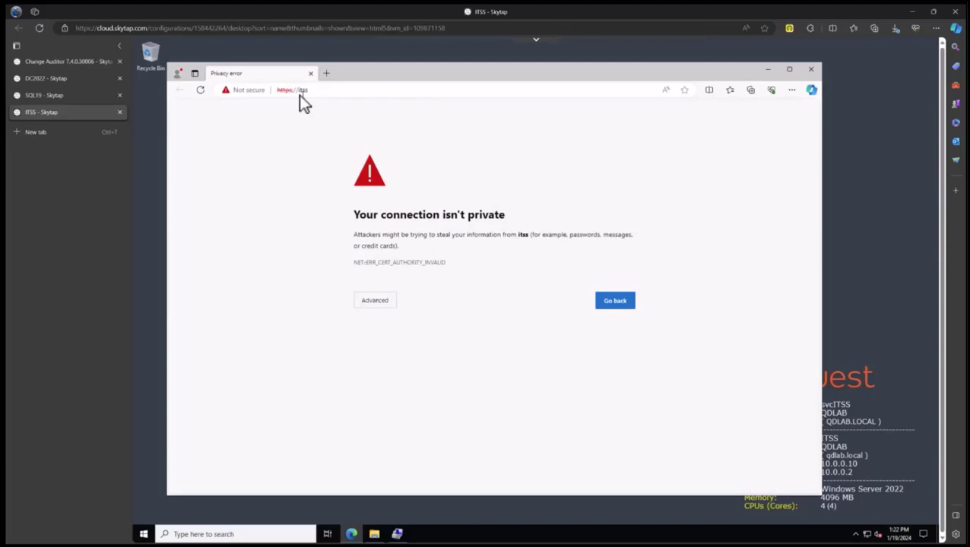
left_click(376, 302)
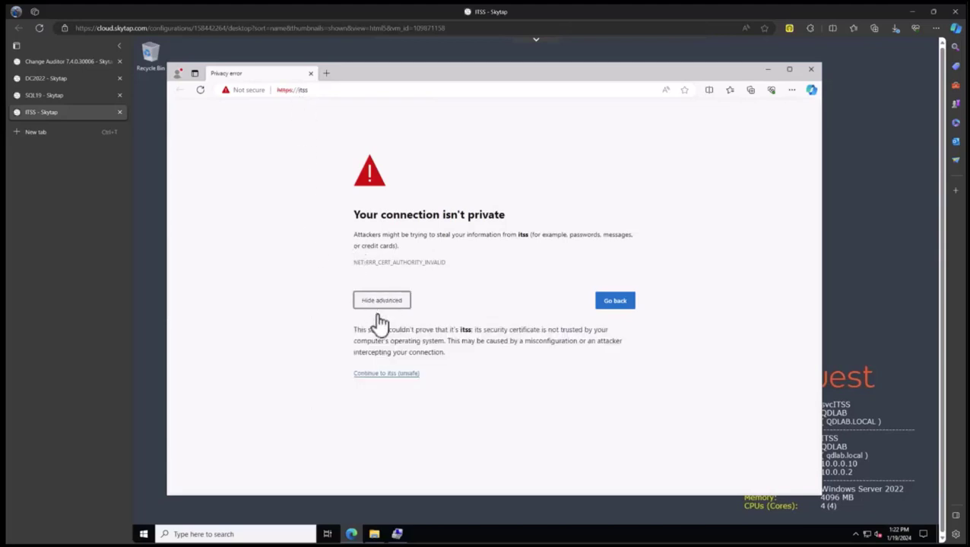
left_click(394, 374)
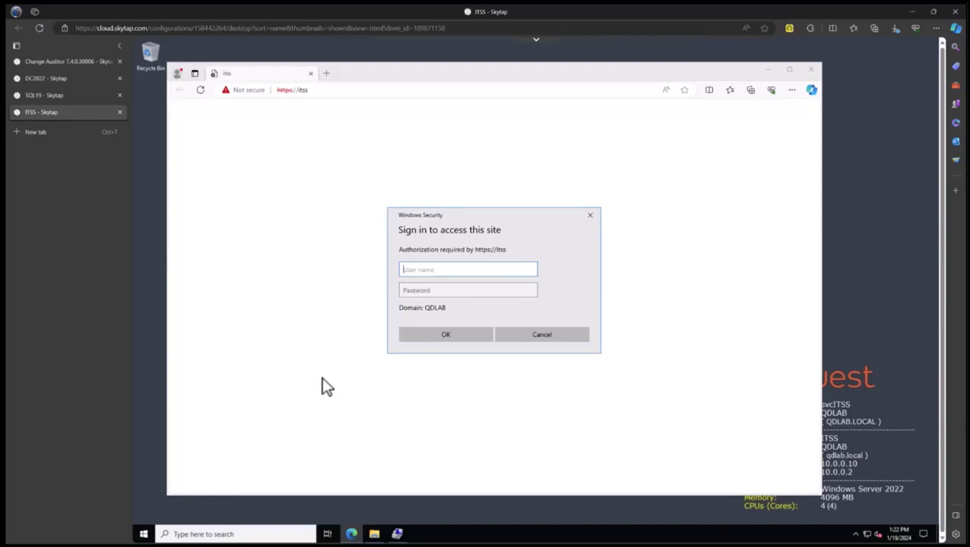
type("qdlab\\svcitss")
key("Tab")
type("Password1")
key("Return")
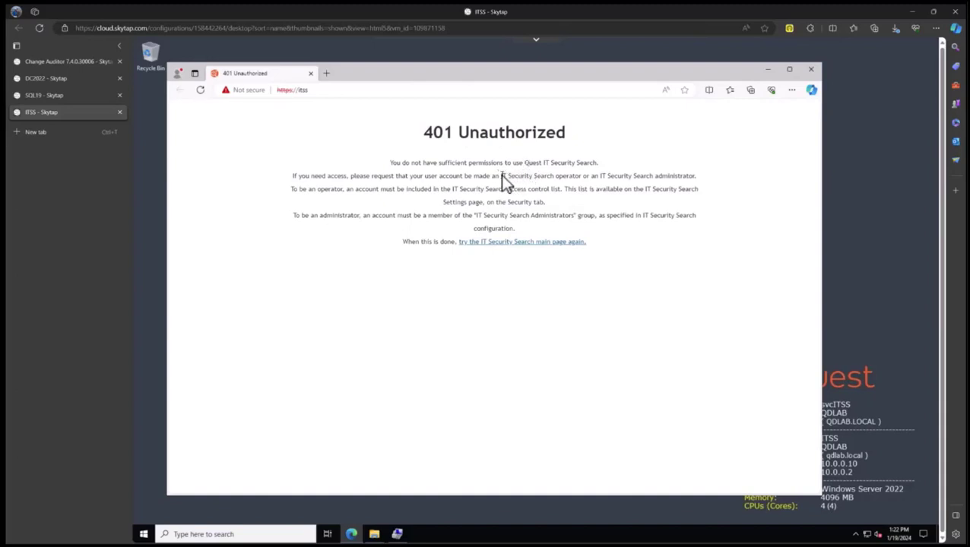
Highlight the 'operator' and 'administrator' phrases in the 401 message, then close Edge.
left_click_drag(511, 176, 574, 190)
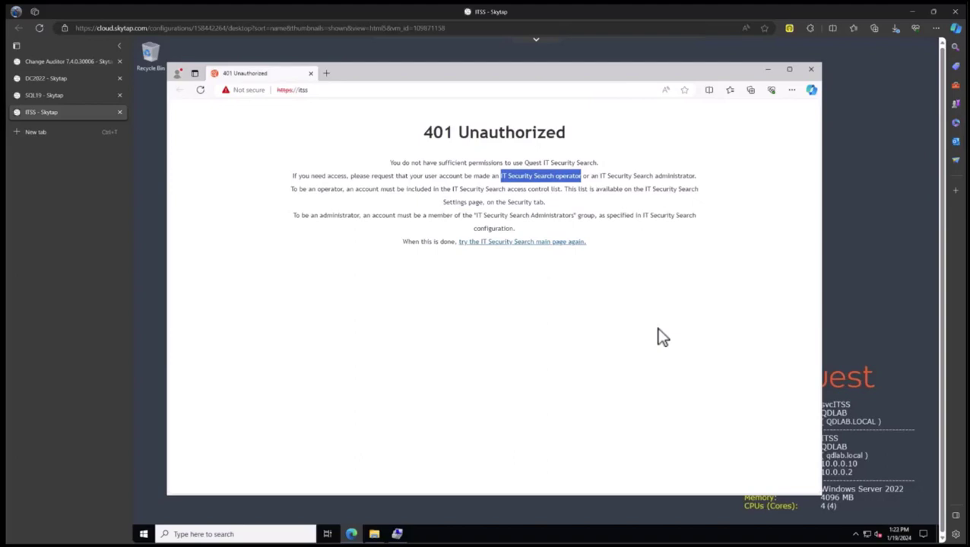
left_click(601, 177)
left_click_drag(608, 180, 698, 177)
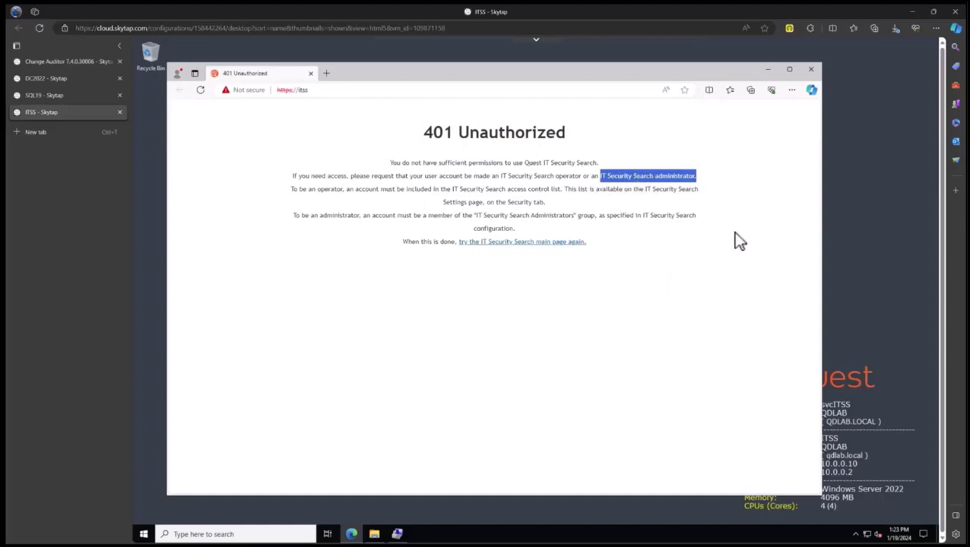
left_click(812, 70)
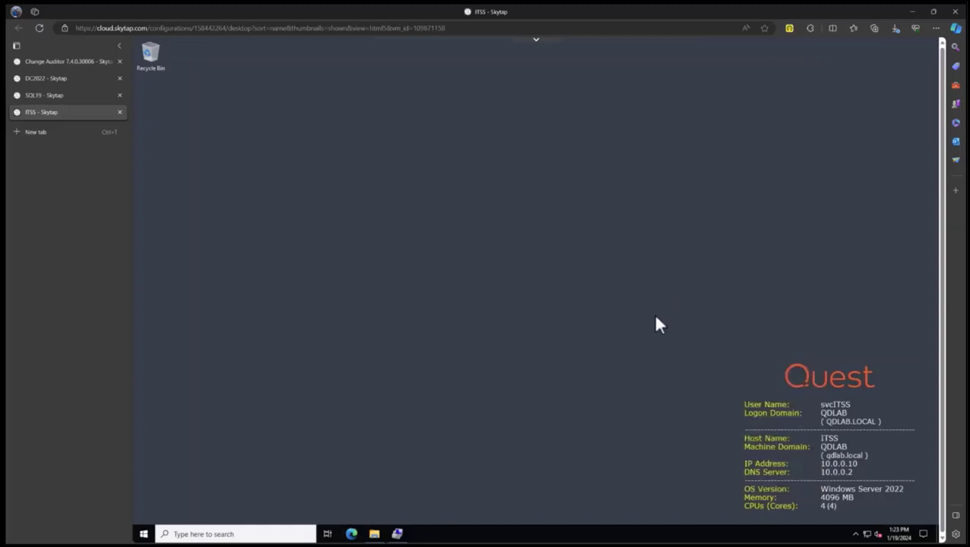
Refresh the local Groups list and open the IT Security Search Administrators group properties.
left_click(398, 533)
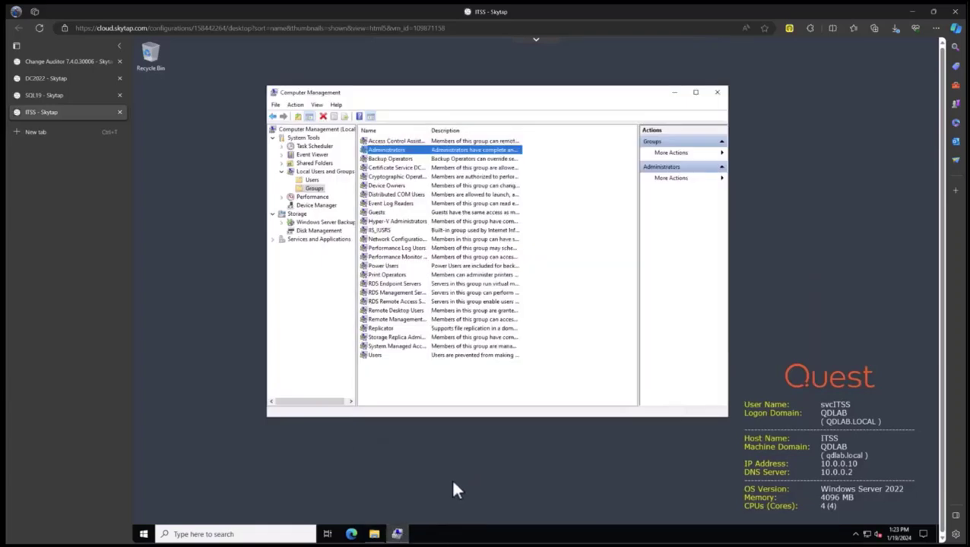
right_click(318, 187)
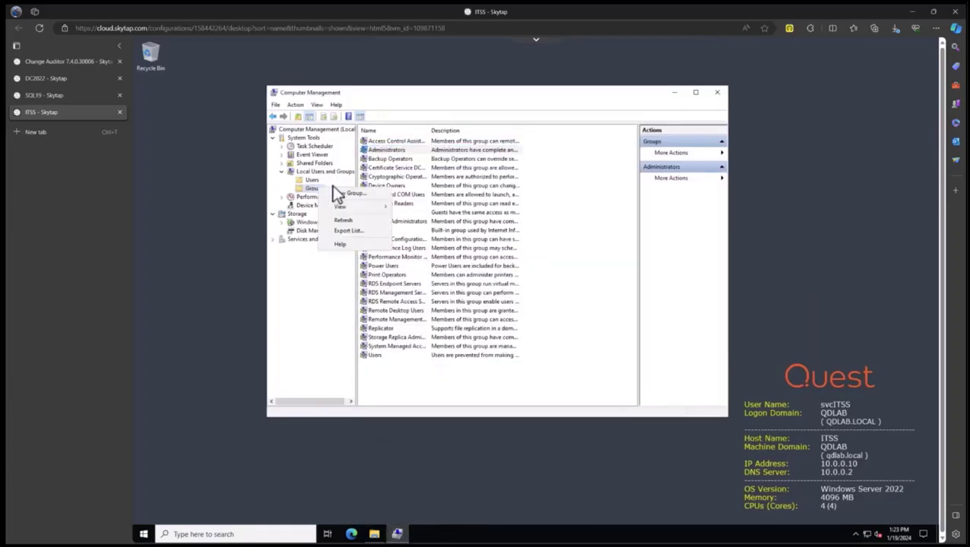
left_click(344, 221)
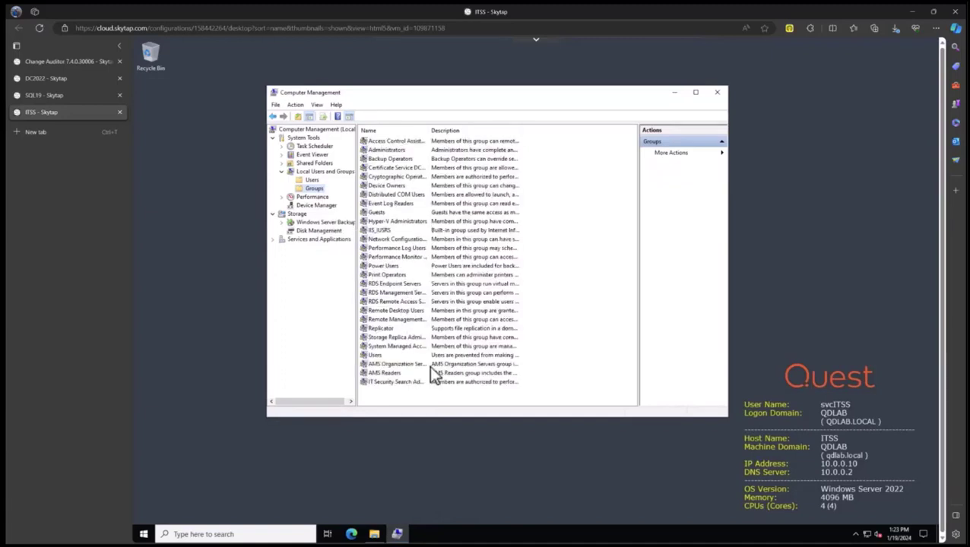
left_click(398, 383)
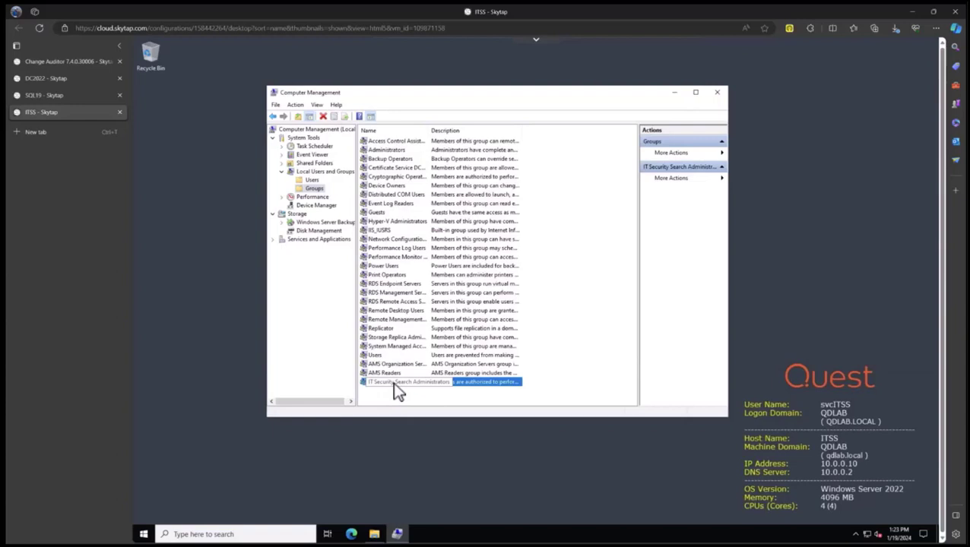
double_click(392, 381)
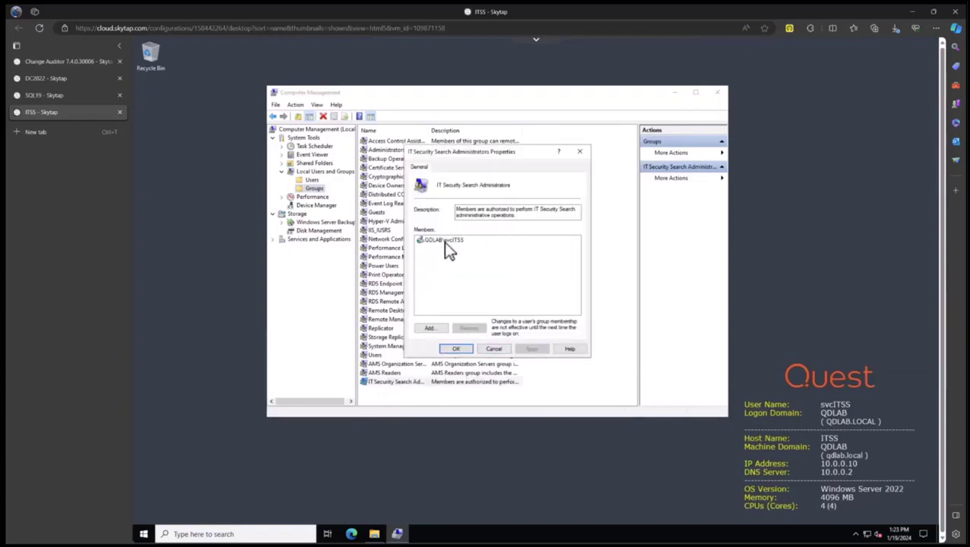
Add Domain Admins as a group member, save, and minimise Computer Management.
left_click(430, 328)
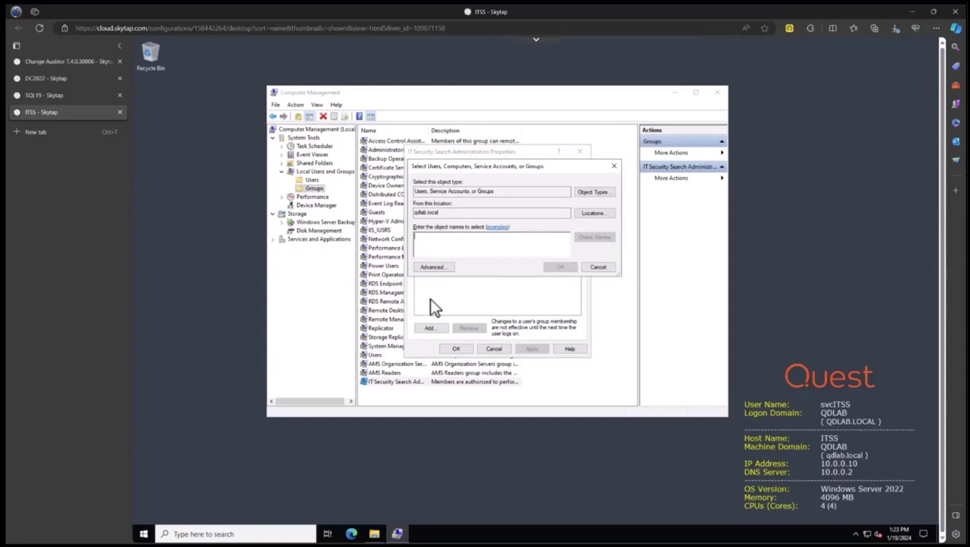
type("svcITSS")
left_click(576, 239)
left_click(560, 267)
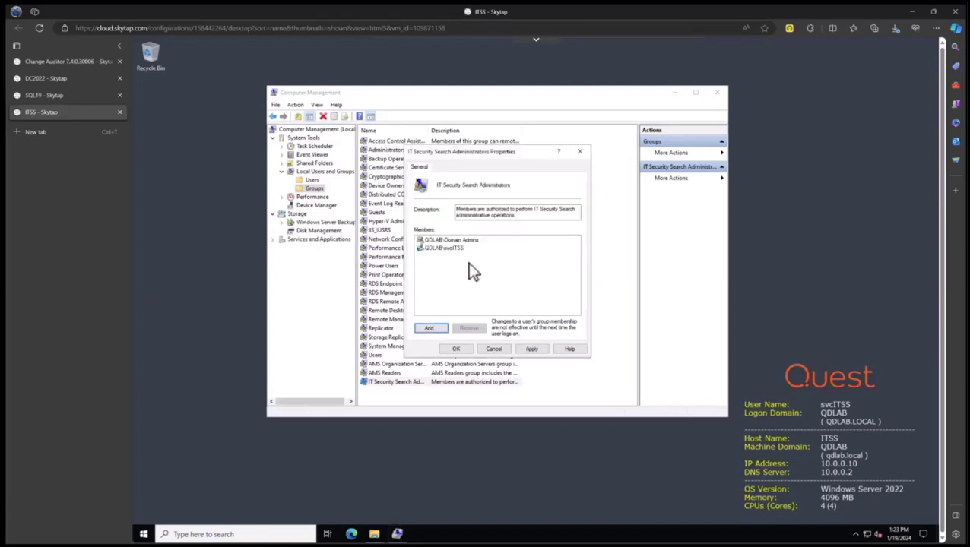
left_click(456, 350)
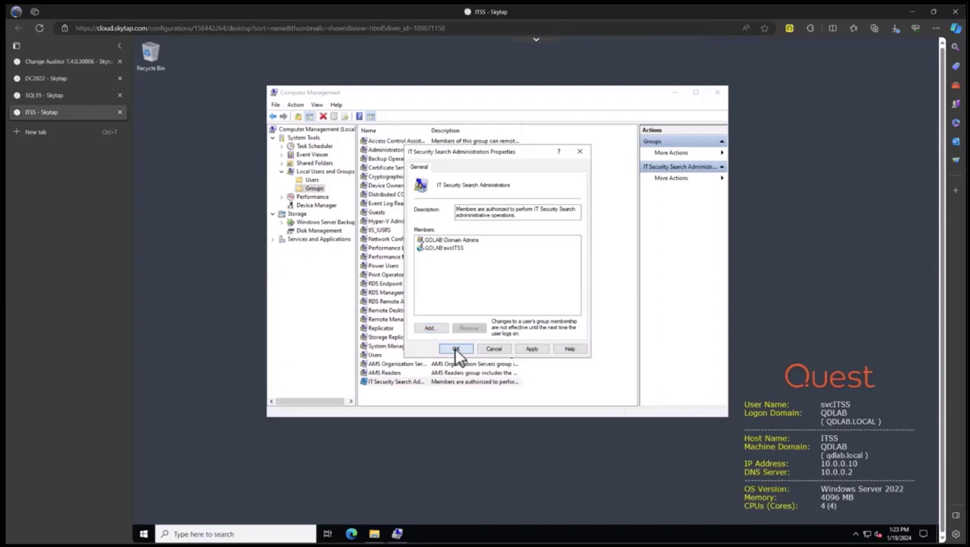
left_click(675, 94)
left_click(351, 535)
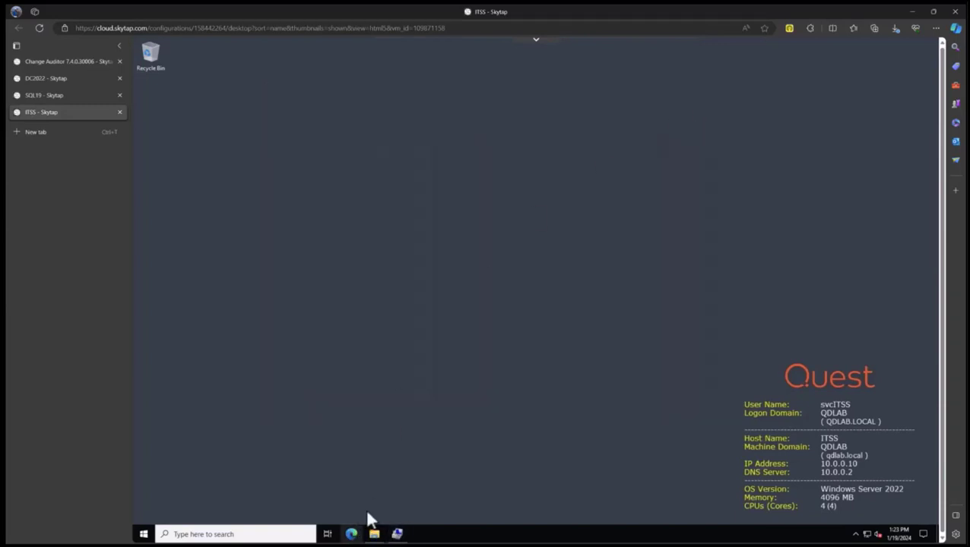
left_click(327, 91)
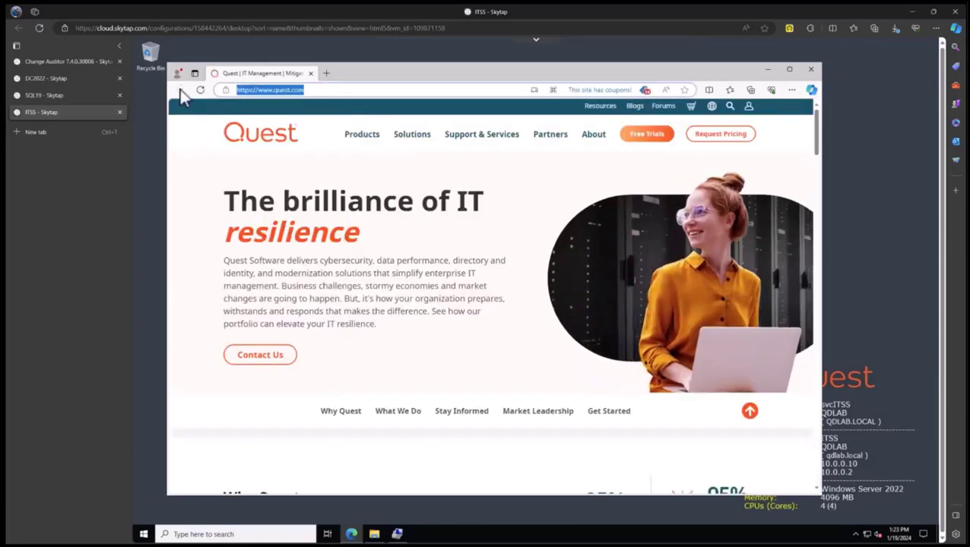
type("https://itss")
key("Return")
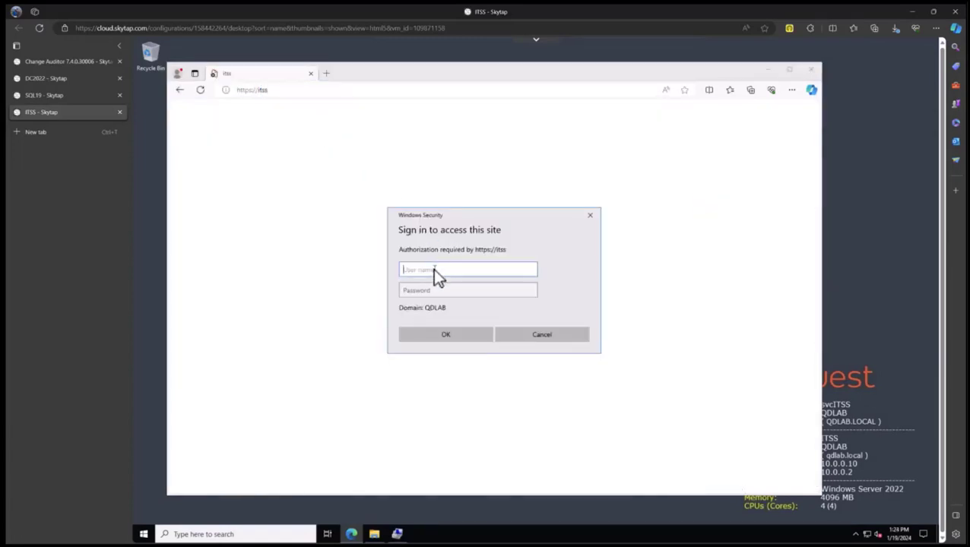
Sign in with the administrator account and password, then postpone the welcome tour.
type("qdlab\\qdadmin")
key("Tab")
type("Quest123")
key("Return")
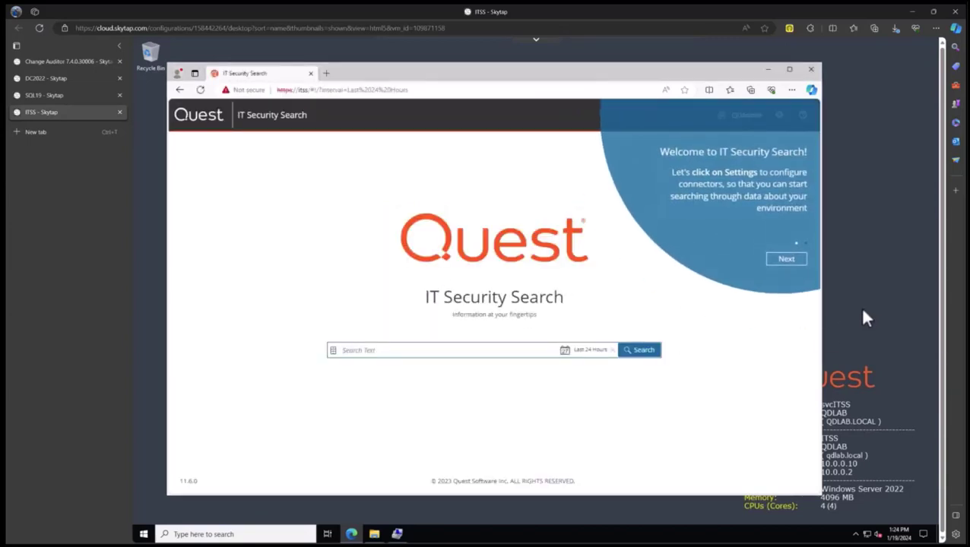
left_click(786, 260)
left_click(780, 259)
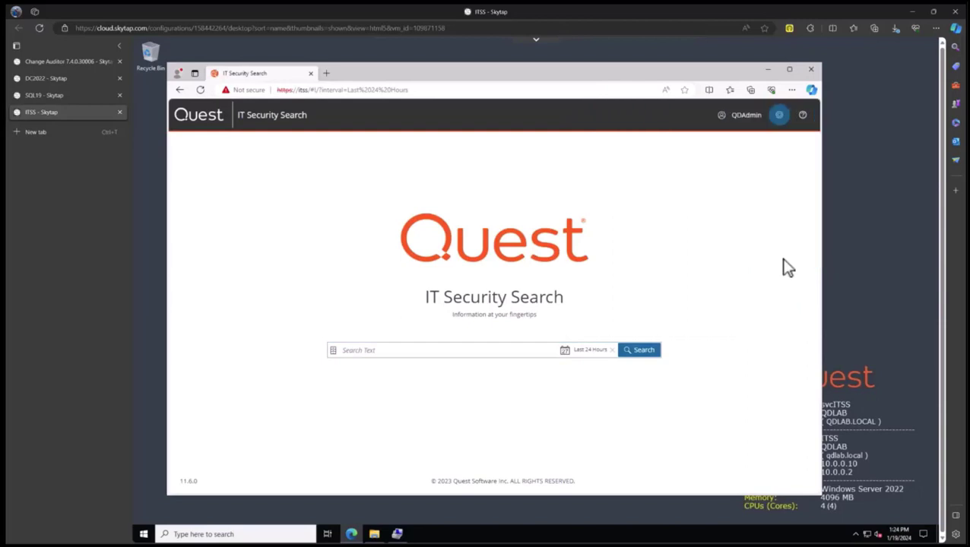
In Settings > Security, add account qdlab\domain users with allowed organizational units '*'.
left_click(780, 117)
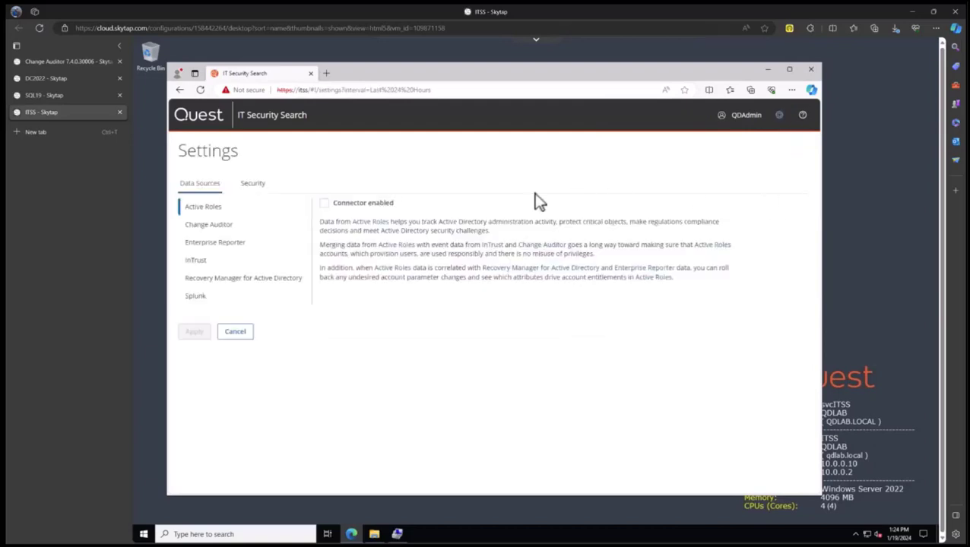
left_click(260, 188)
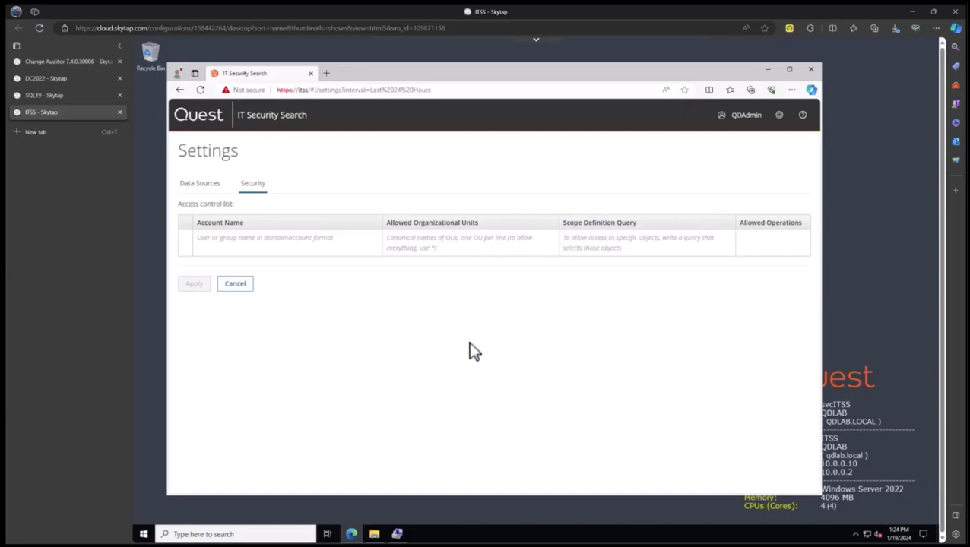
left_click(227, 244)
type("qdlab\\domain users")
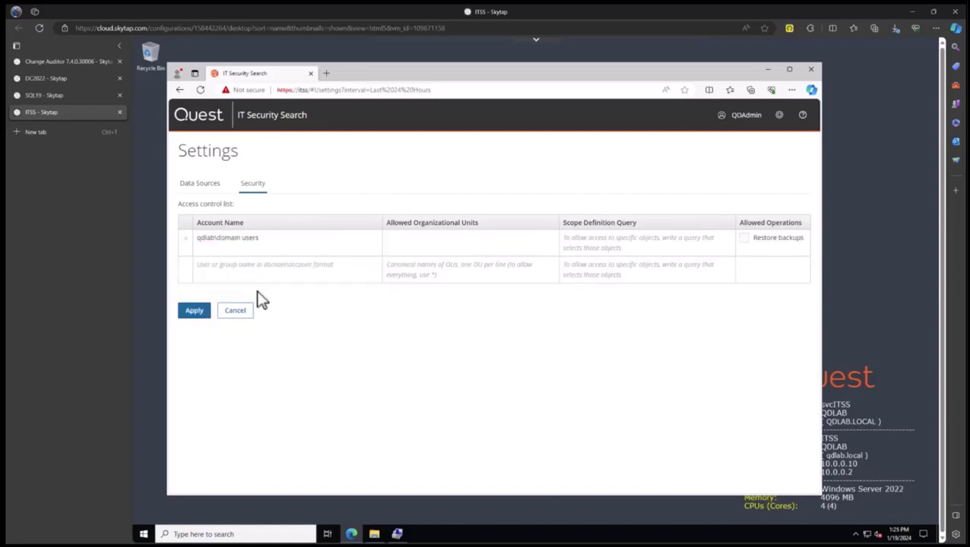
key("Tab")
type("*")
Apply the domain users security entry and go to the Data Sources tab.
left_click(194, 313)
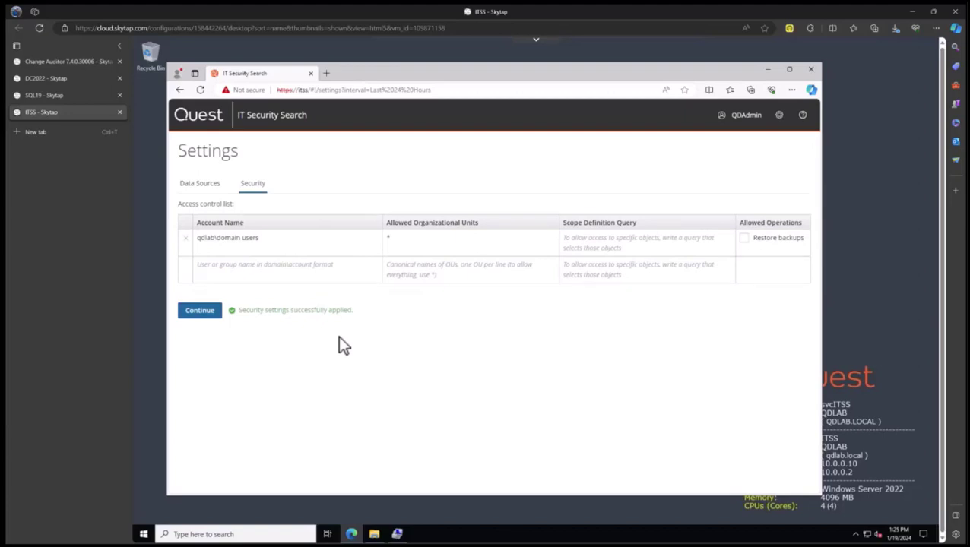
left_click(201, 186)
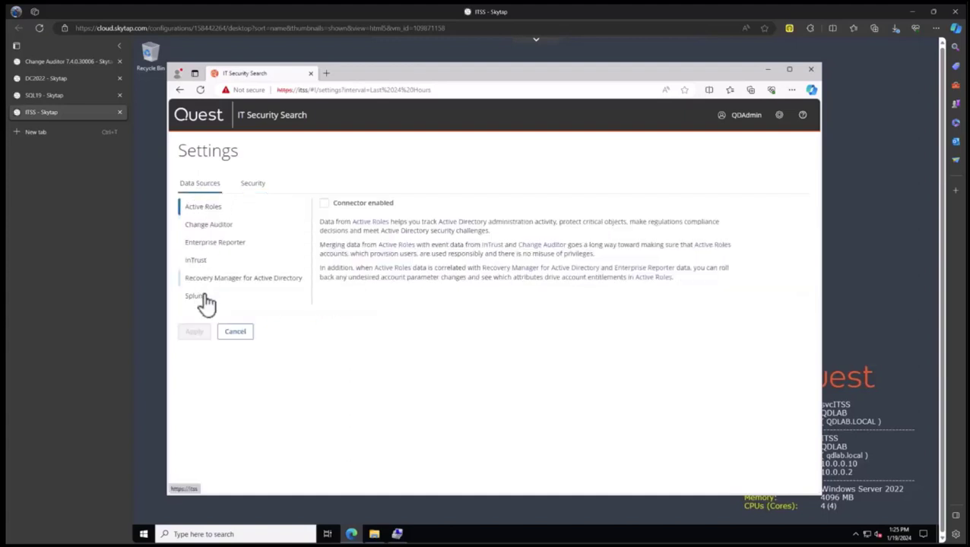